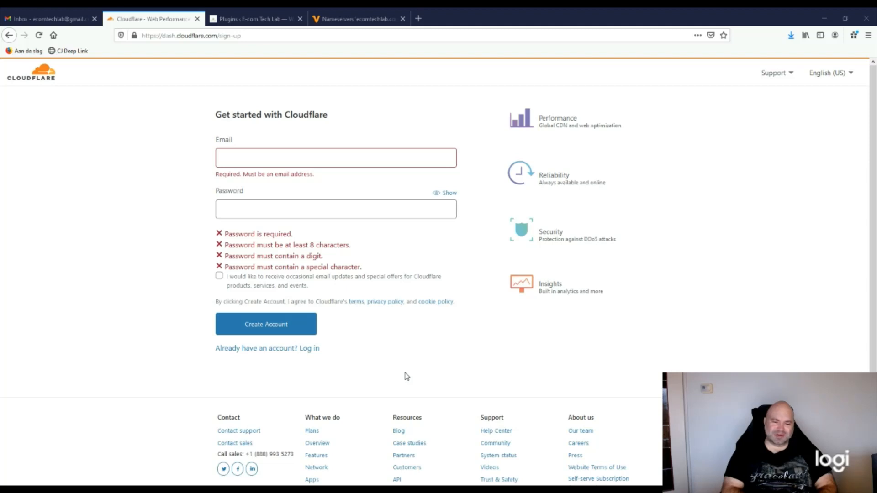
Reload the sign-up page and clear the autofilled email and password fields
click(39, 35)
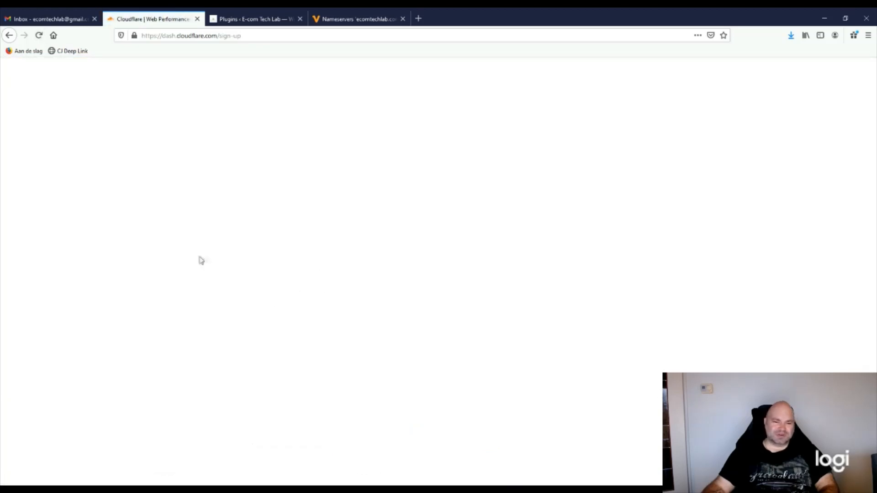
drag(331, 157, 193, 161)
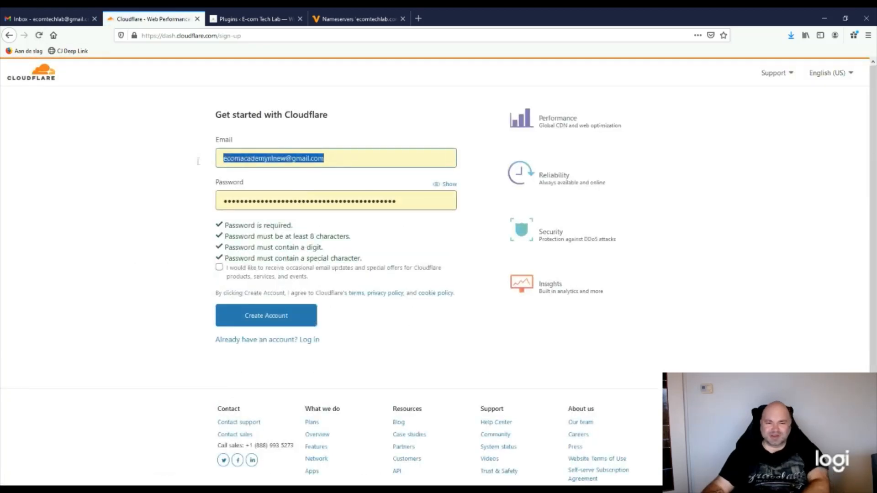
key(BackSpace)
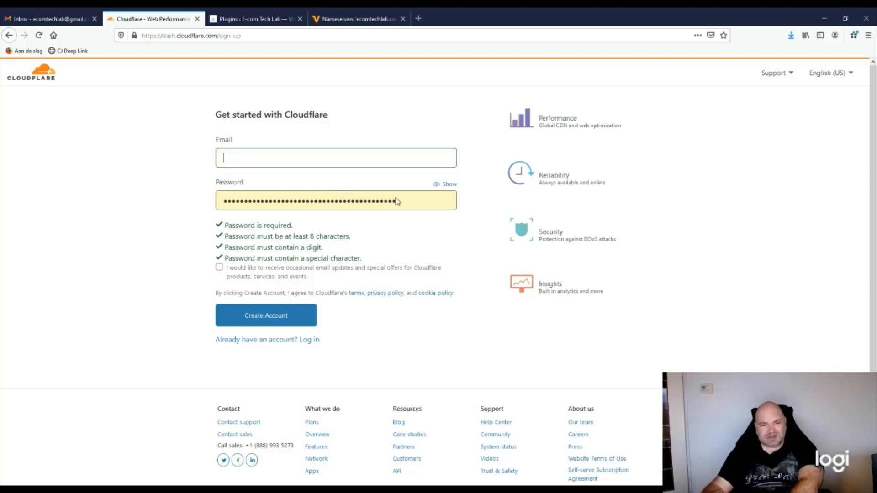
click(455, 234)
drag(420, 212, 204, 190)
key(BackSpace)
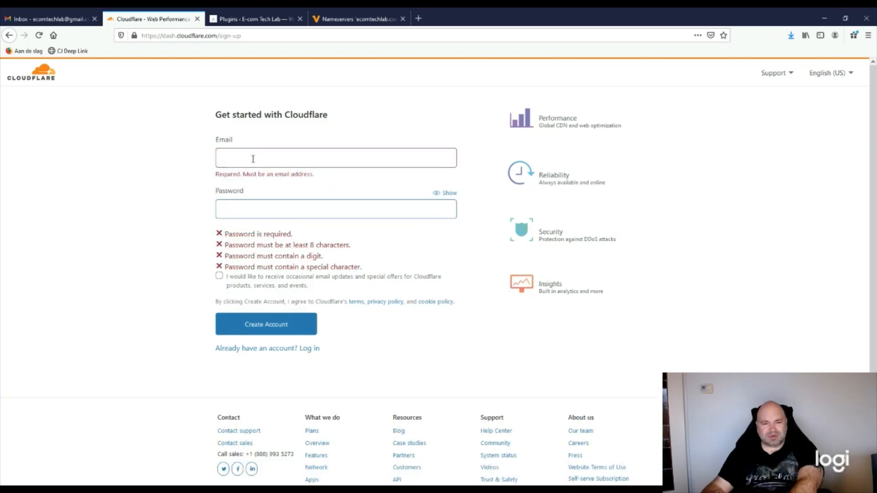
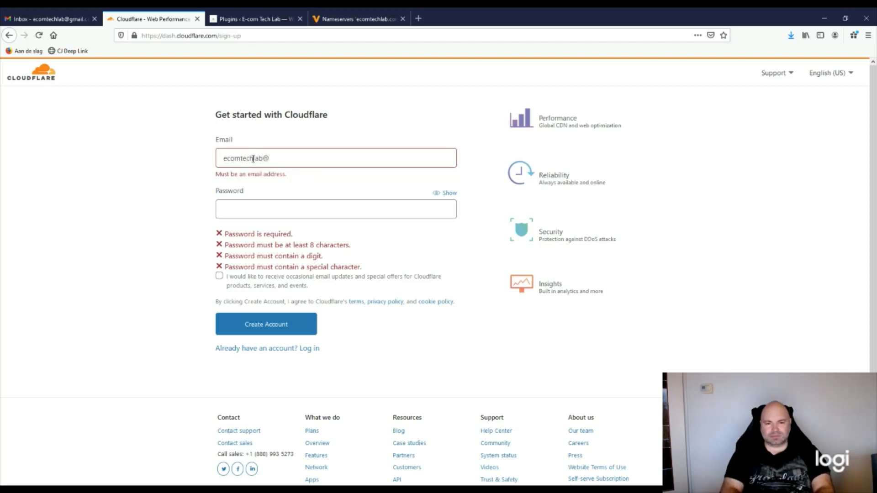
Enter the site owner's email and a strong password, then create the account
key(Tab)
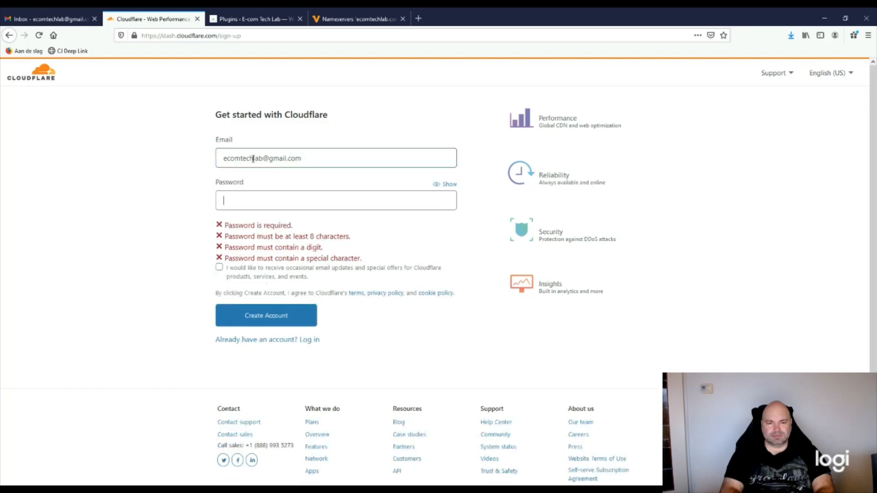
text(••••)
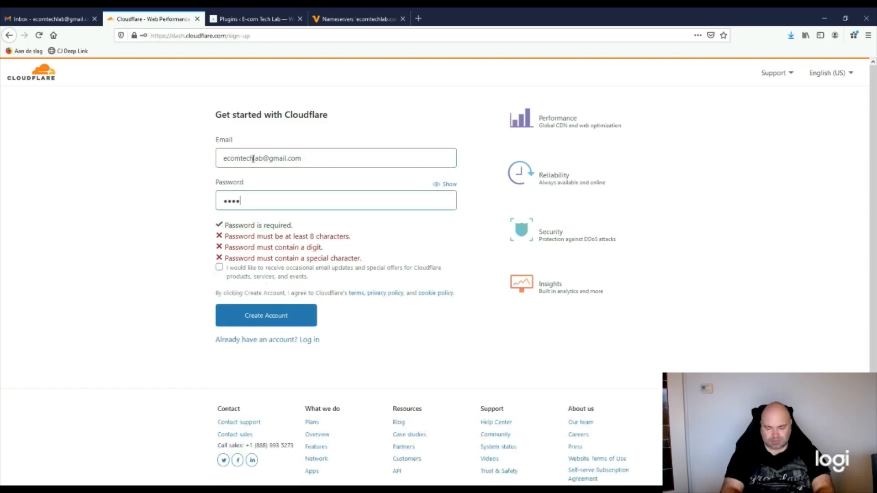
text(••••••••)
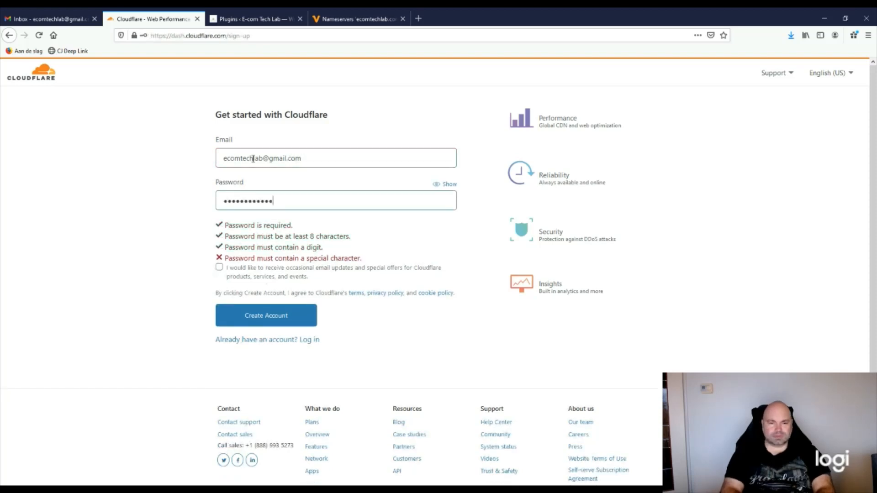
text(•••)
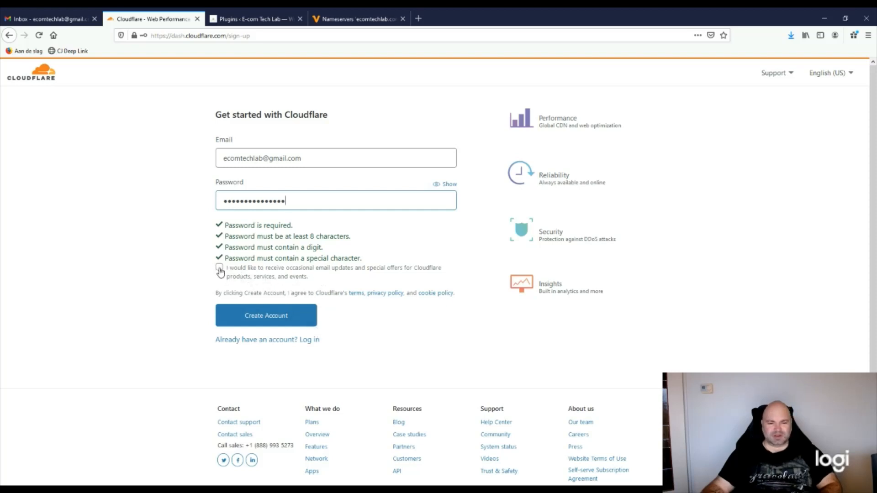
click(273, 320)
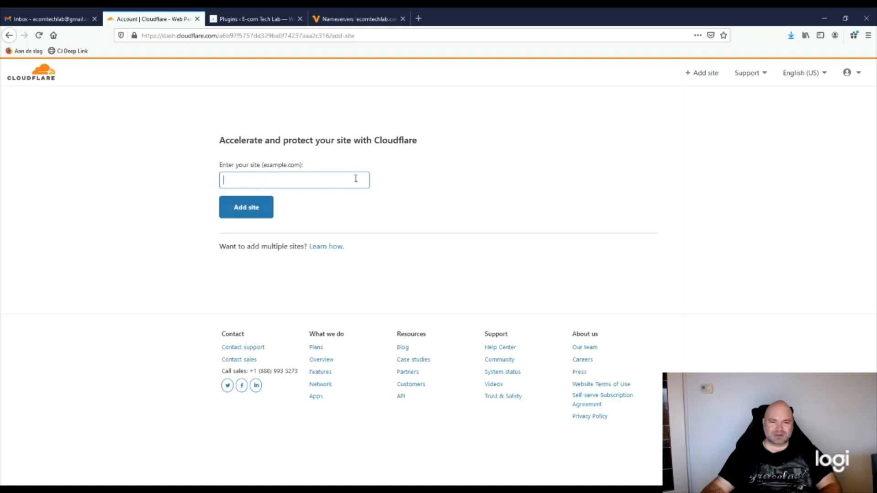
Confirm the domain on the WordPress site, then add ecomtechlab.com as a Cloudflare site
click(249, 19)
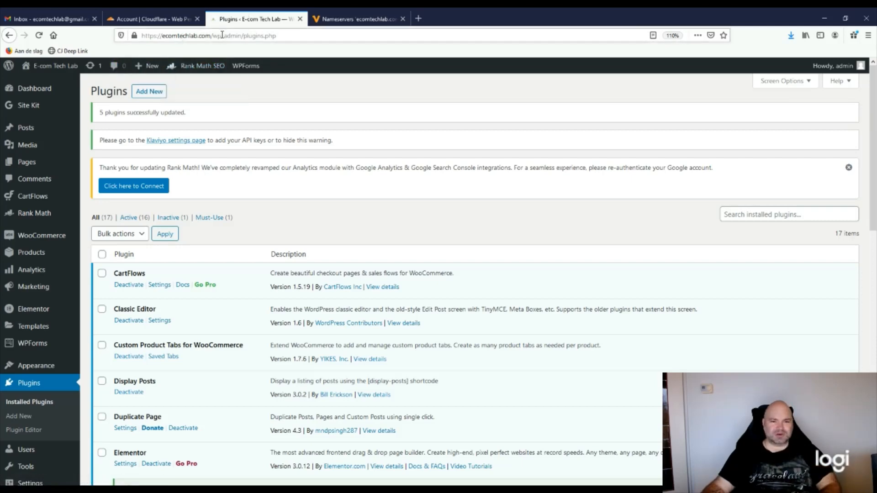
click(155, 19)
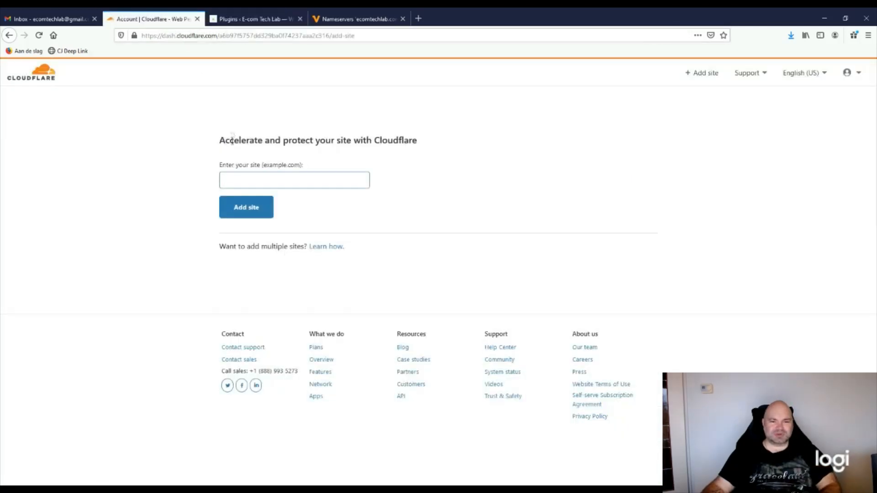
text(e)
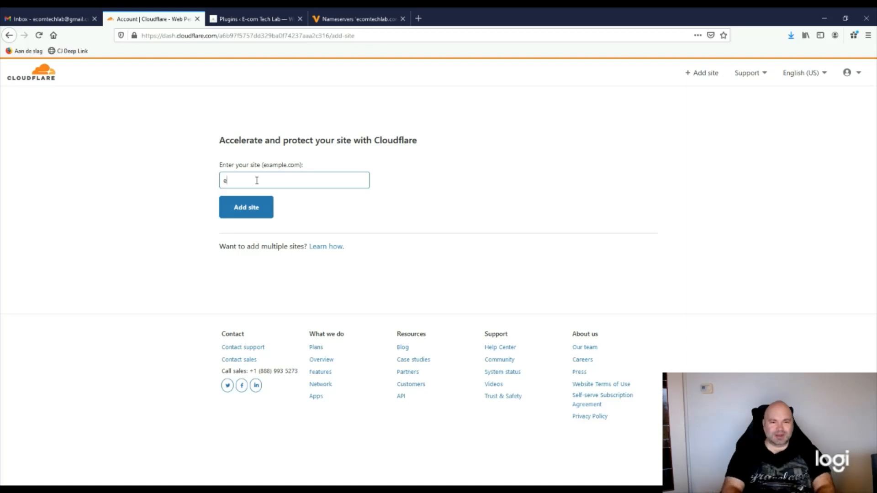
text(comtech)
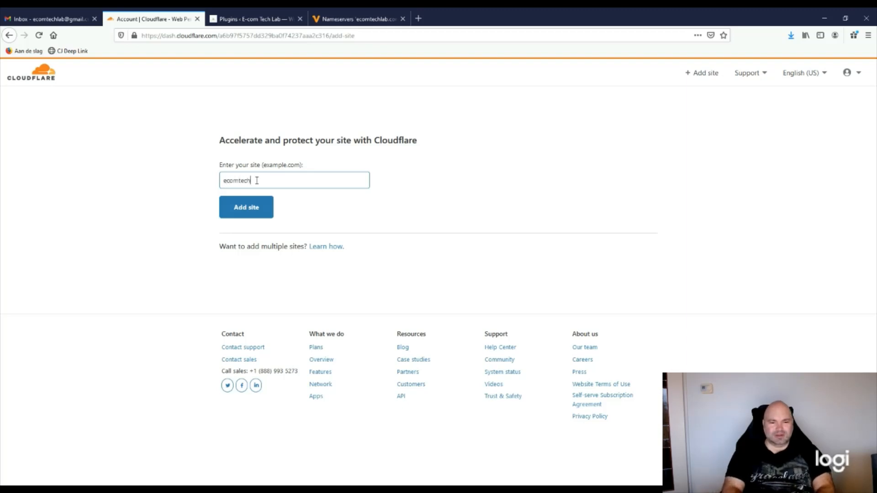
text(lab.com)
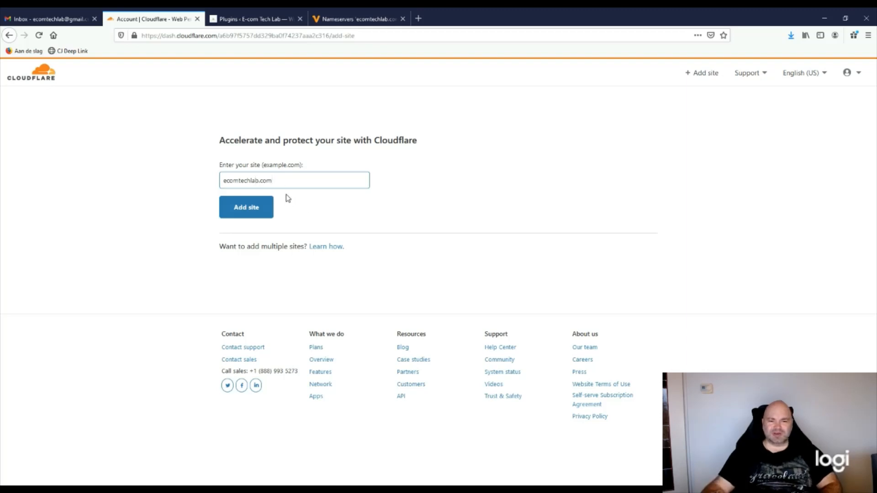
drag(272, 180, 224, 181)
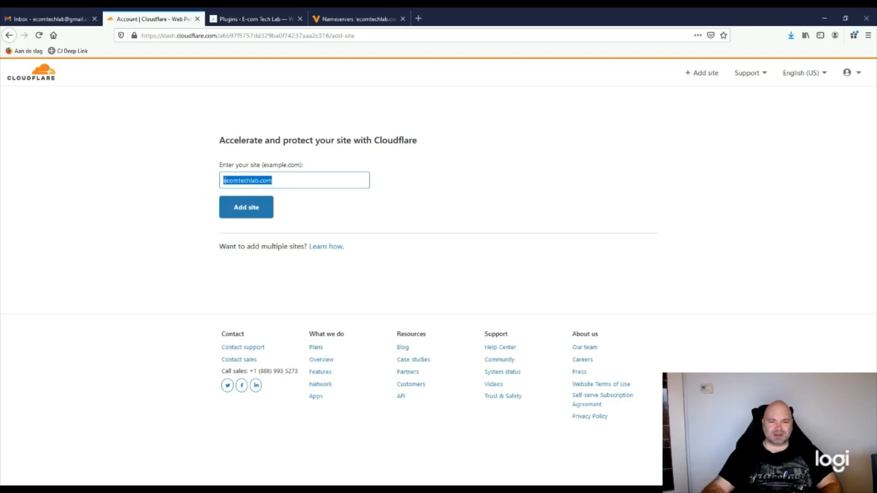
click(297, 180)
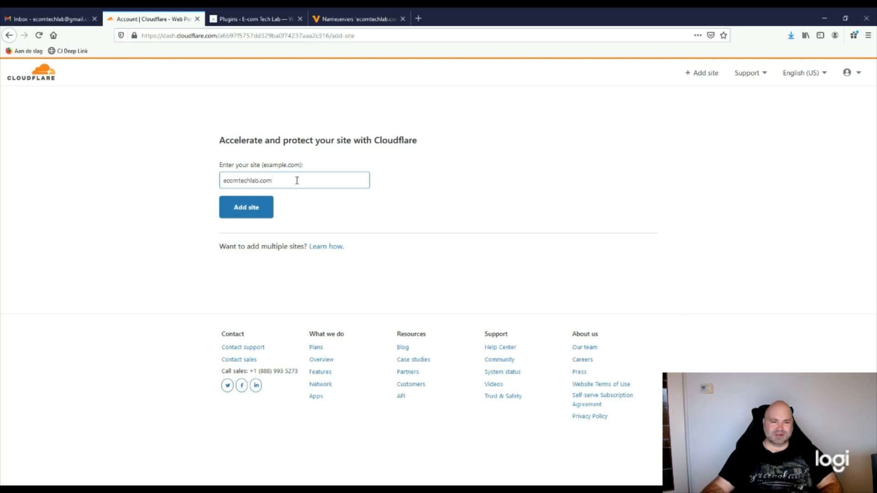
click(237, 212)
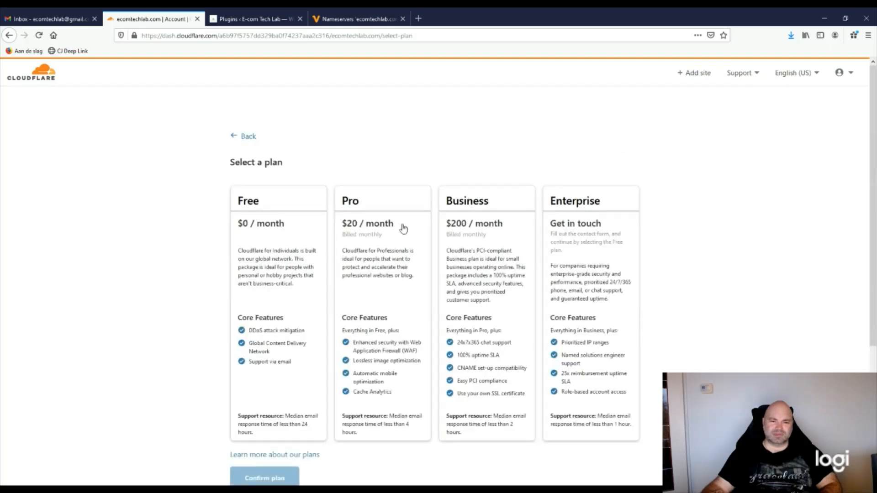
Select the Free plan for ecomtechlab.com
scroll(268, 287, down, 2)
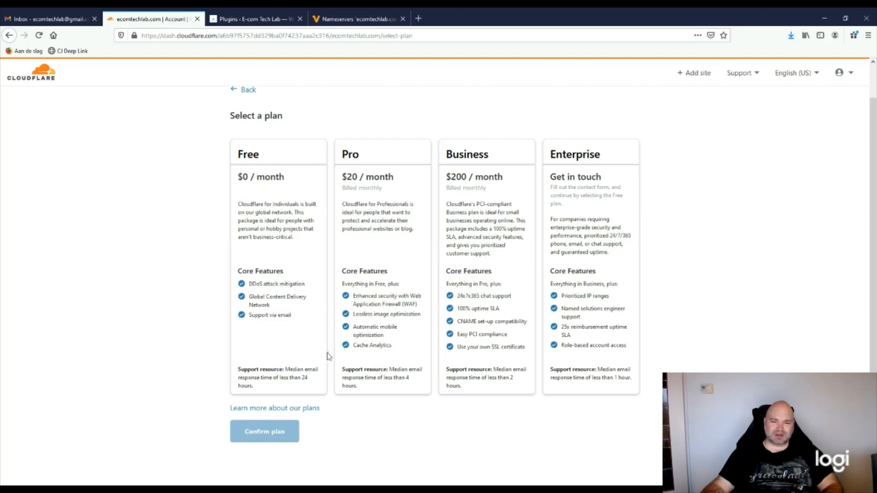
click(270, 244)
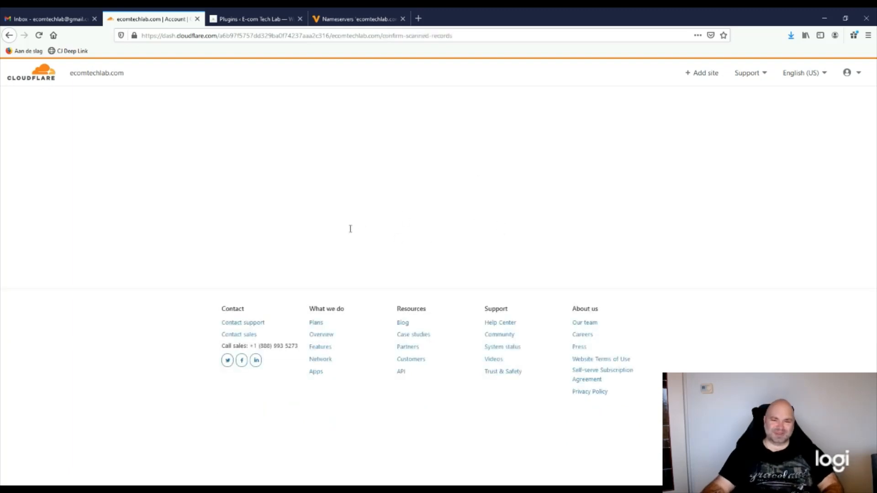
Switch the mail A and mail AAAA records from proxied to DNS only
scroll(199, 328, down, 5)
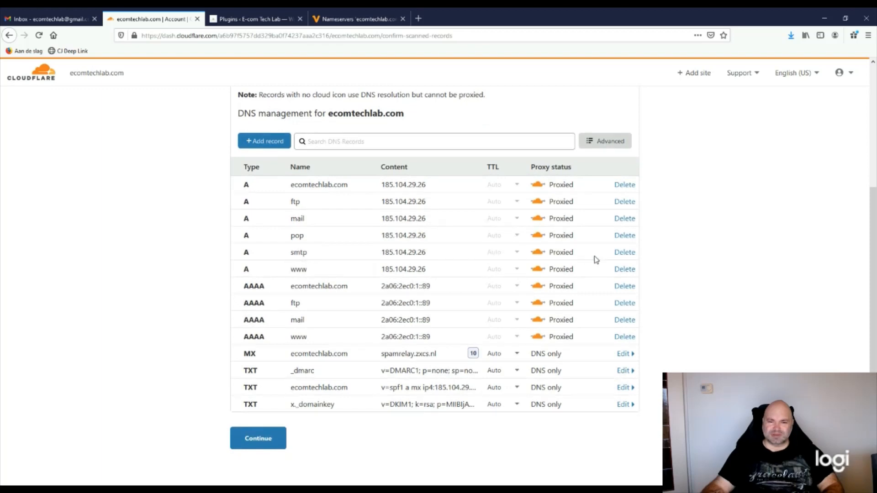
scroll(542, 289, up, 2)
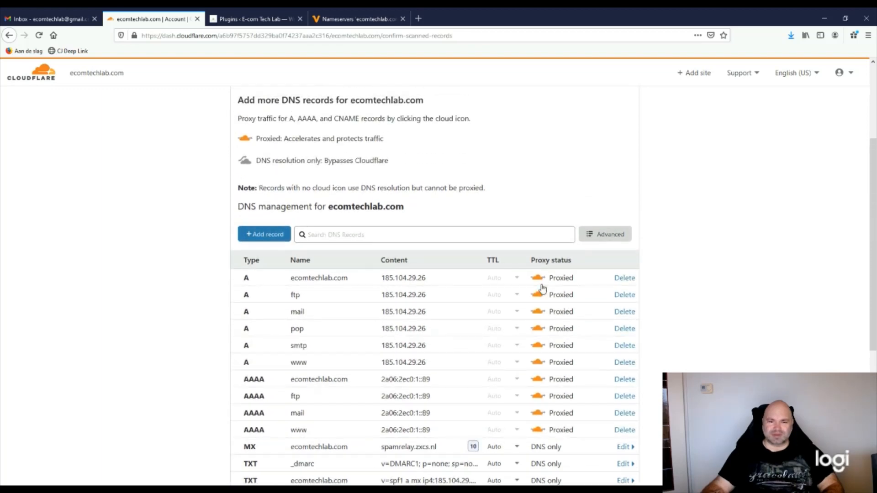
scroll(543, 287, down, 1)
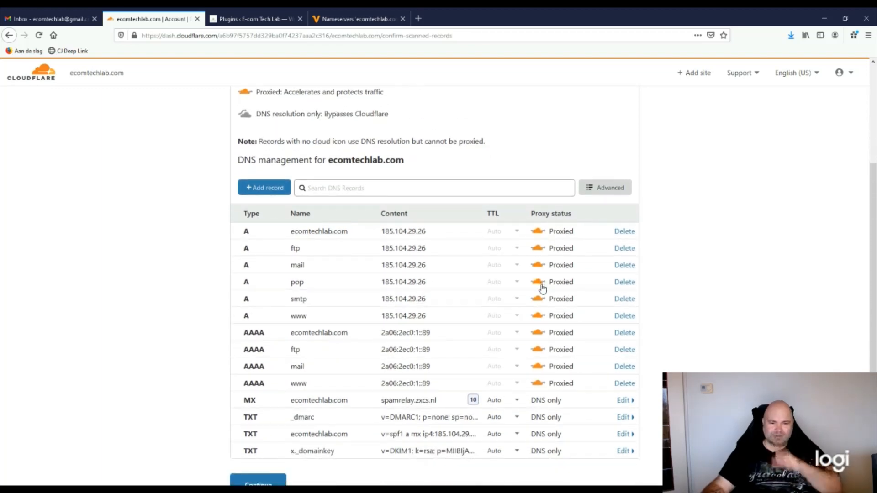
scroll(543, 288, down, 1)
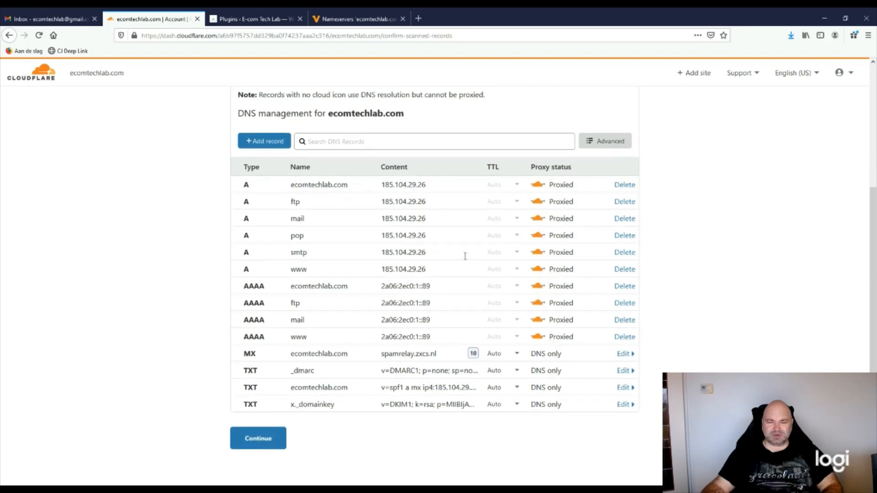
click(538, 218)
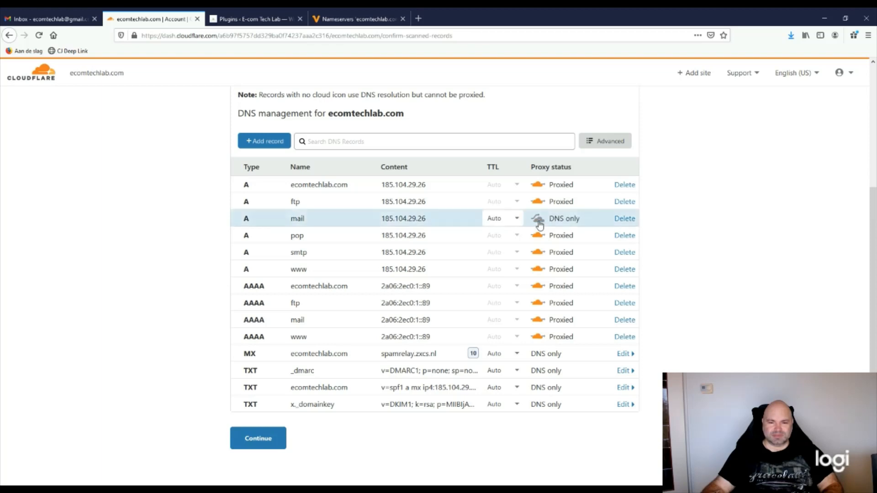
click(538, 320)
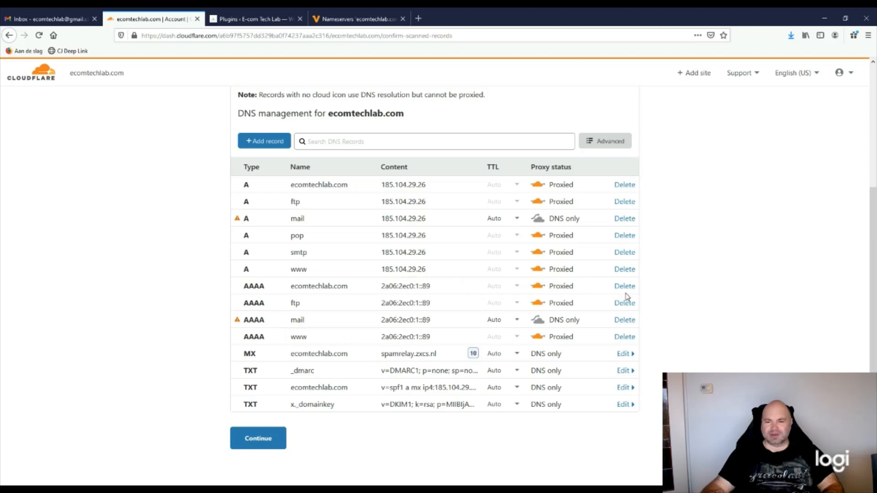
scroll(591, 344, up, 1)
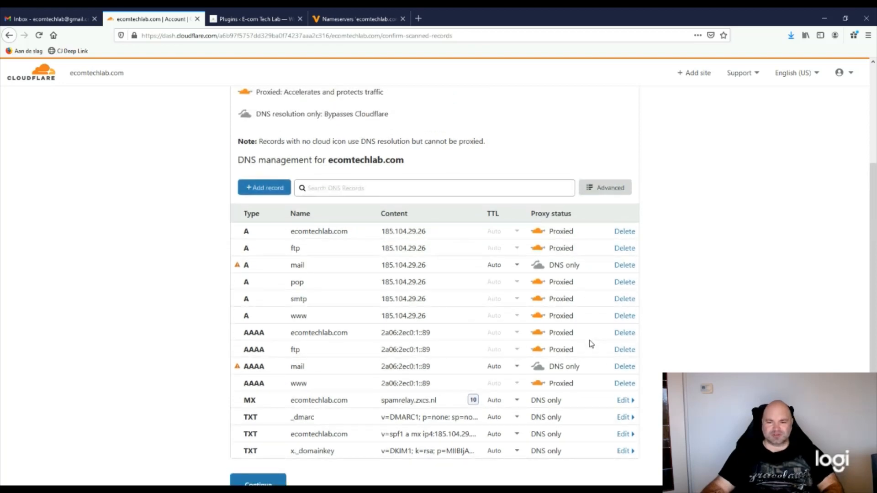
scroll(210, 273, up, 1)
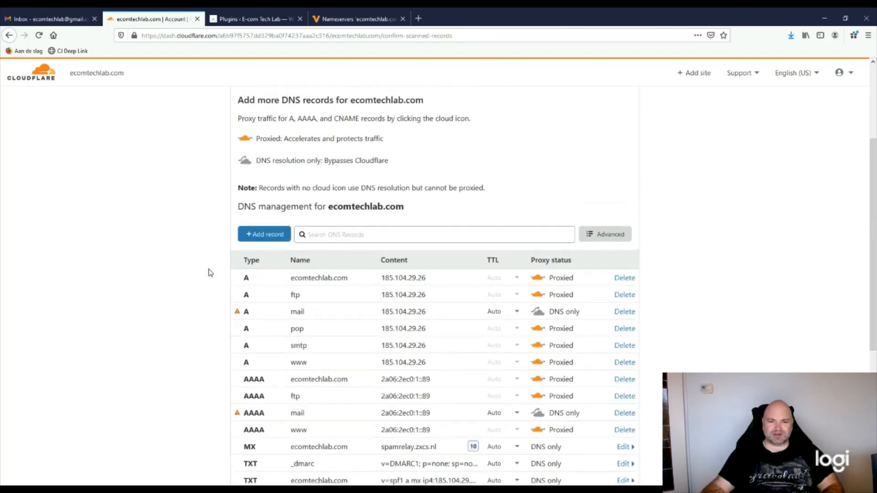
scroll(209, 272, down, 2)
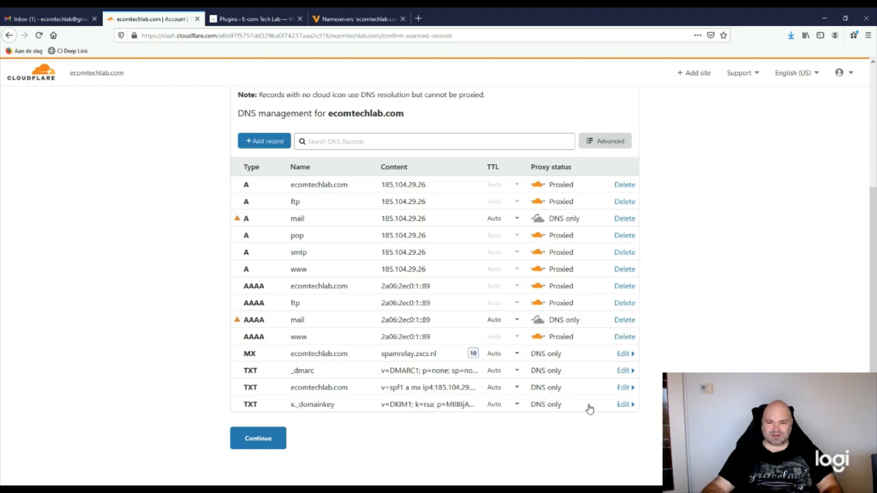
Accept the DNS records and copy Cloudflare's Nameserver 1 from the nameserver setup page
click(259, 438)
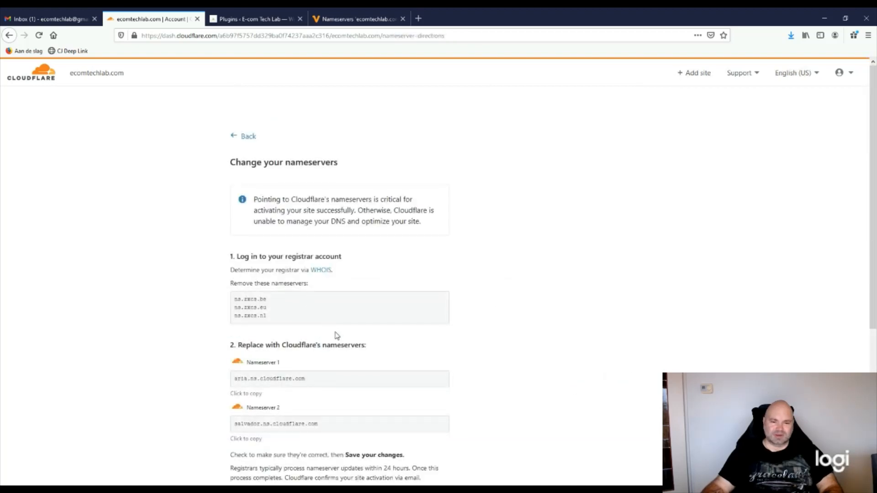
scroll(335, 333, down, 2)
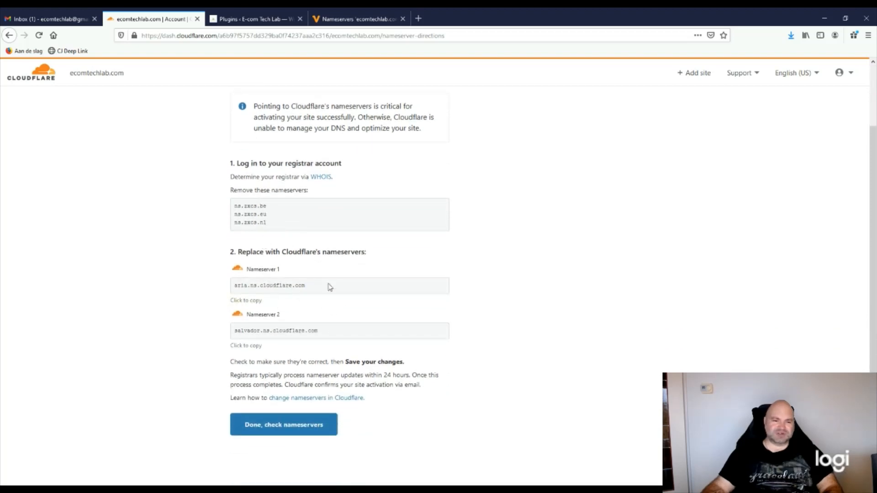
scroll(337, 291, down, 1)
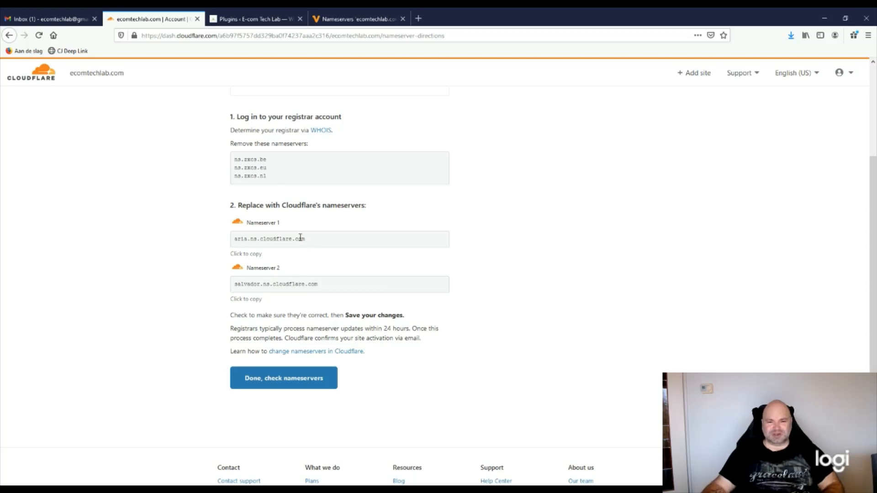
click(257, 255)
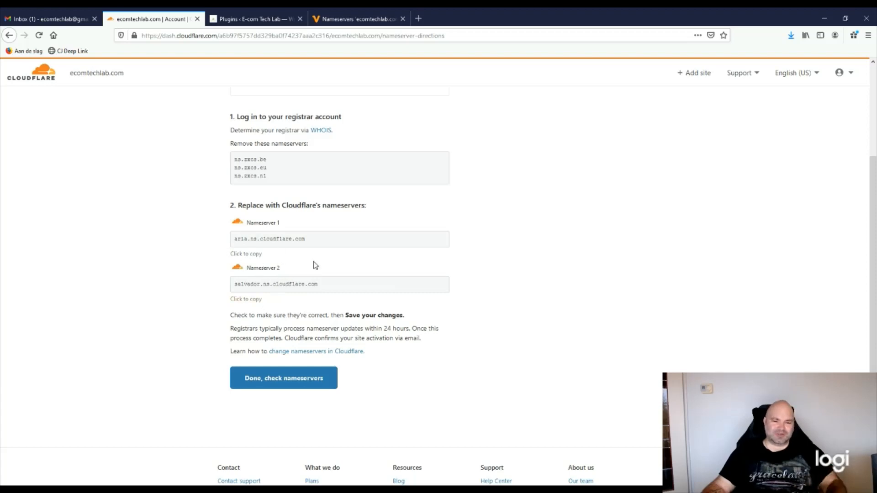
scroll(336, 300, up, 2)
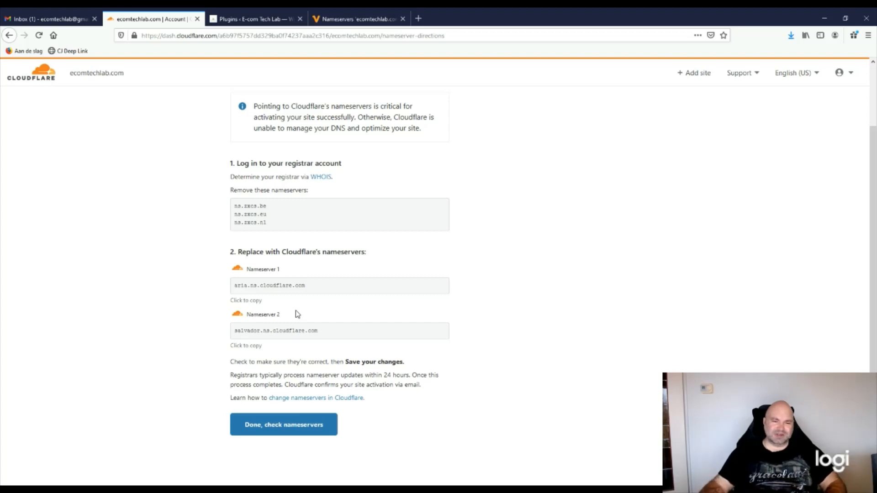
scroll(306, 322, down, 2)
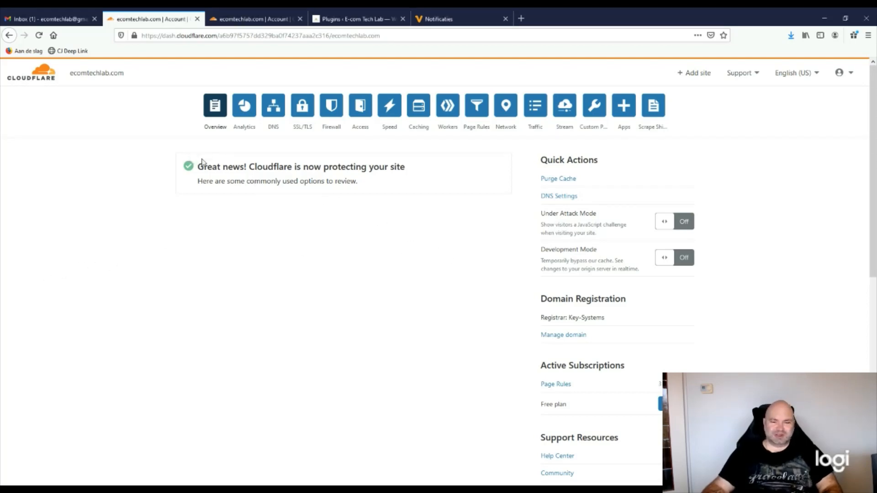
drag(197, 167, 420, 181)
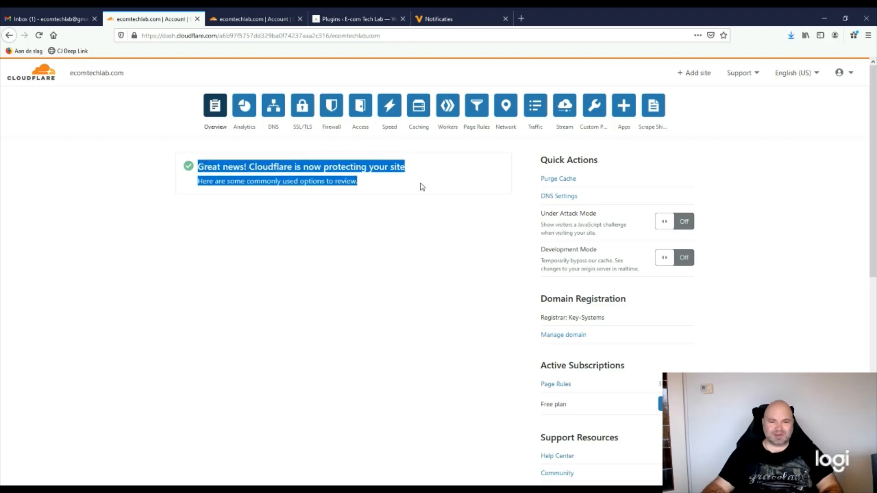
click(363, 274)
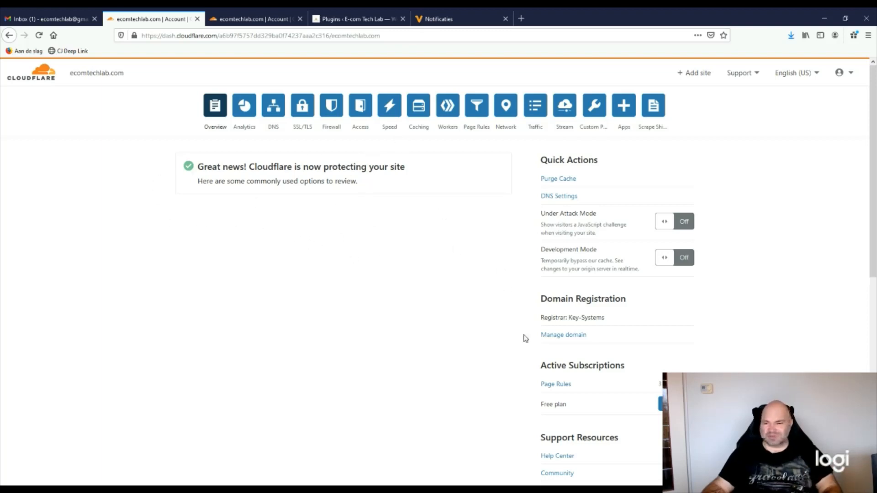
scroll(470, 333, down, 3)
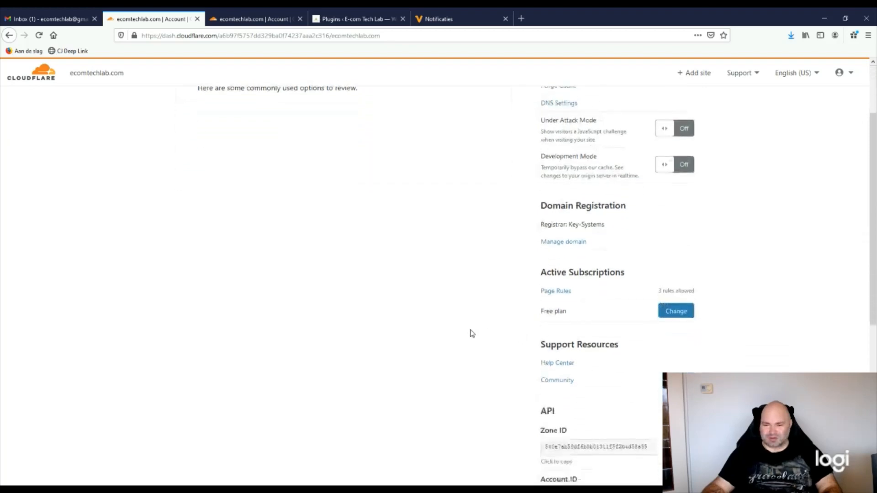
scroll(472, 333, up, 1)
scroll(470, 333, up, 1)
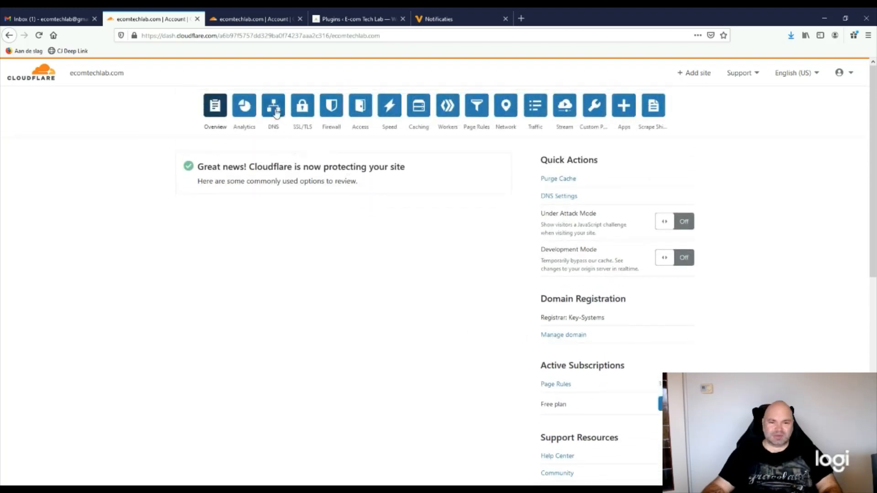
Change the SSL/TLS encryption mode from Full to Flexible
click(302, 109)
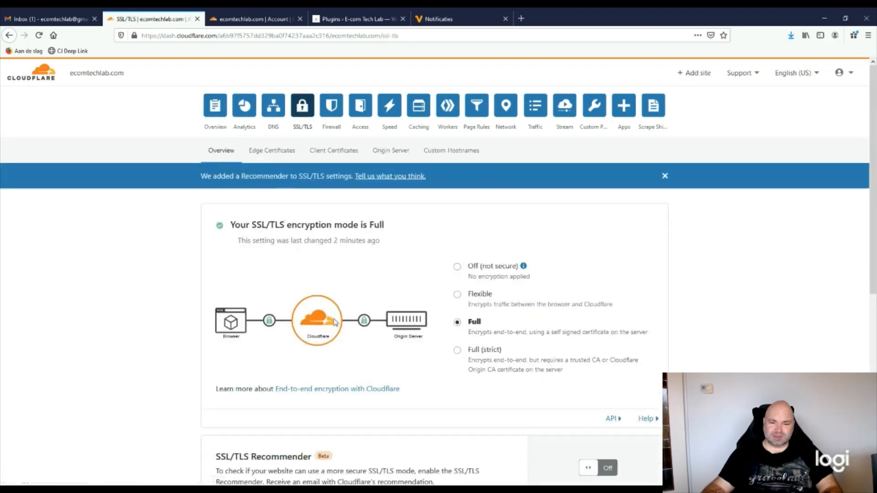
scroll(298, 250, down, 1)
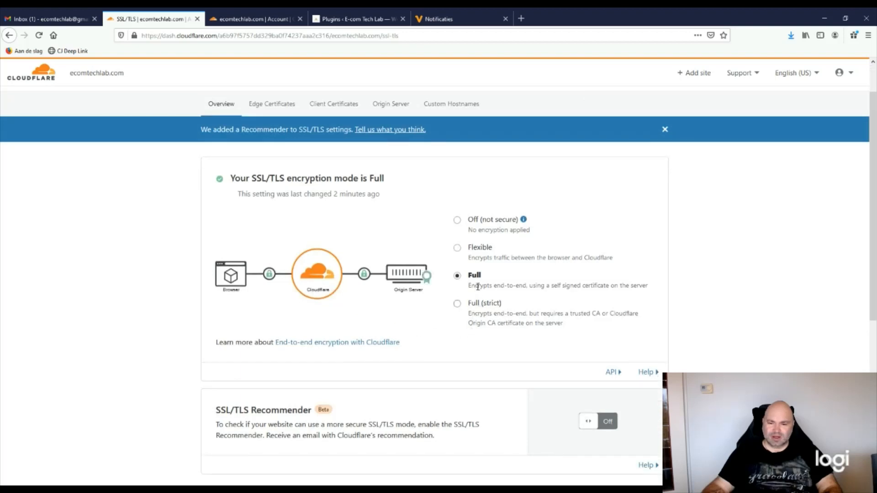
click(457, 248)
scroll(716, 358, down, 2)
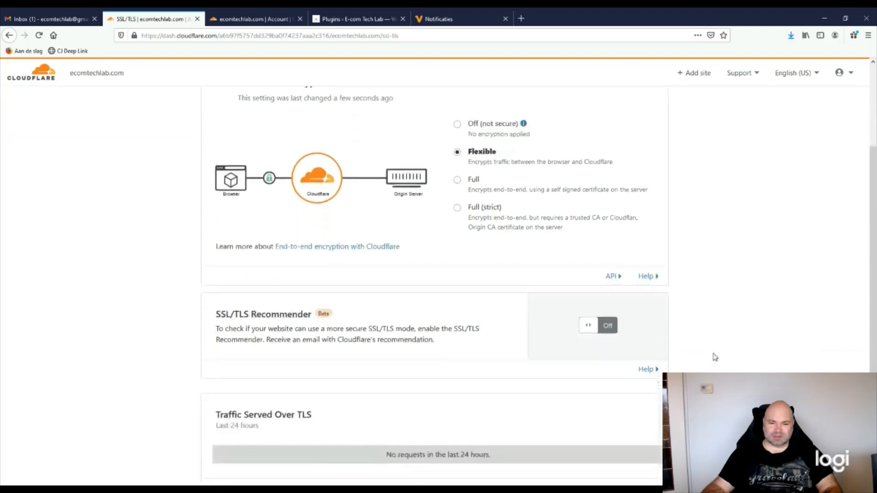
scroll(715, 357, down, 4)
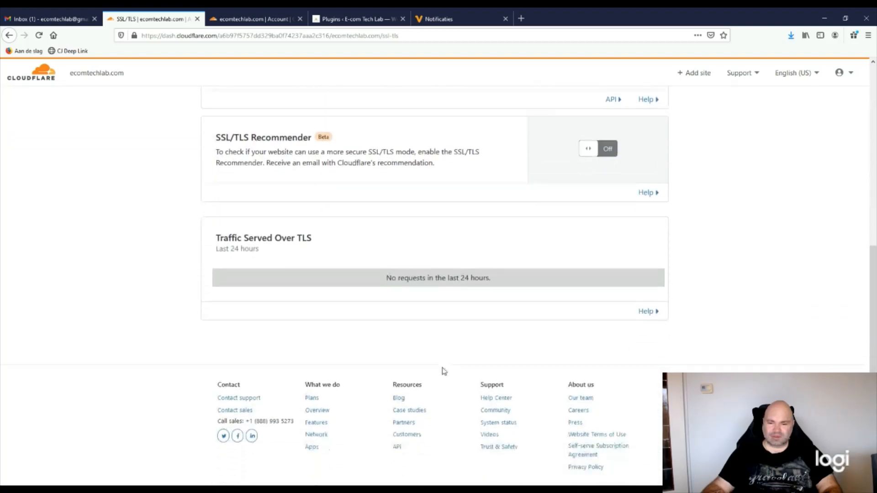
scroll(249, 360, up, 3)
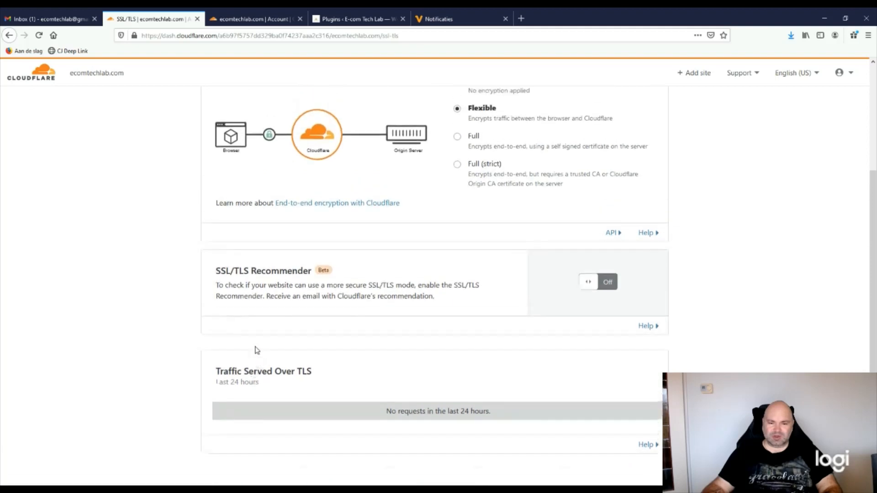
scroll(257, 350, up, 4)
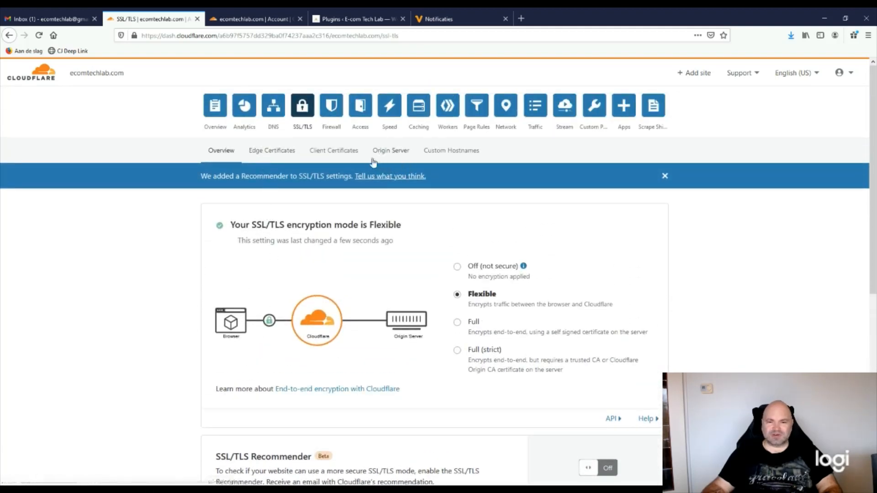
Turn on Always Use HTTPS under Edge Certificates and review the remaining certificate settings
click(269, 154)
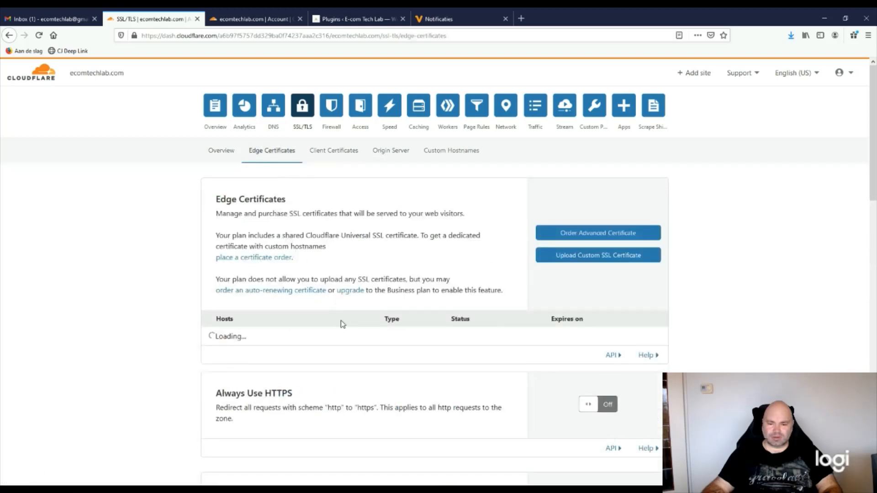
scroll(342, 324, down, 4)
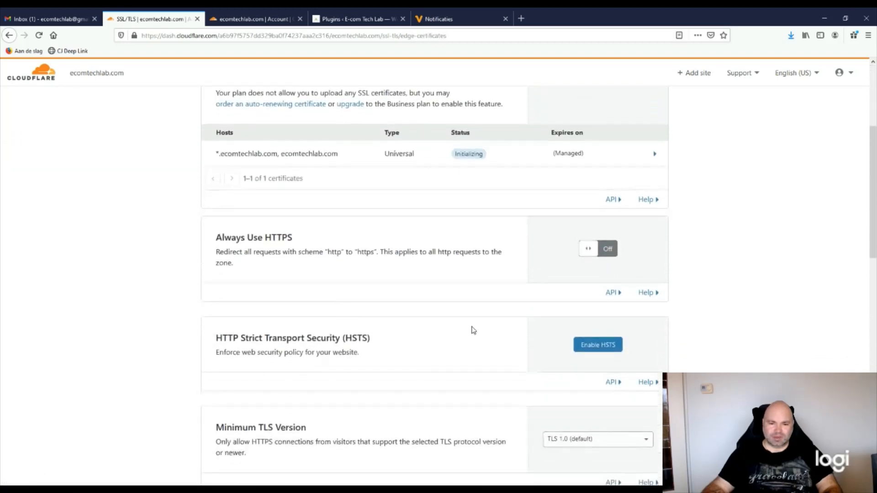
click(604, 255)
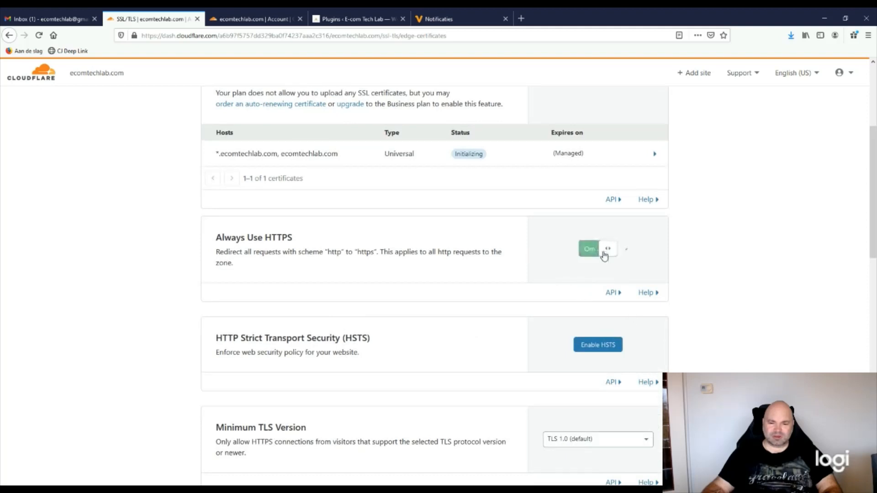
scroll(374, 345, down, 2)
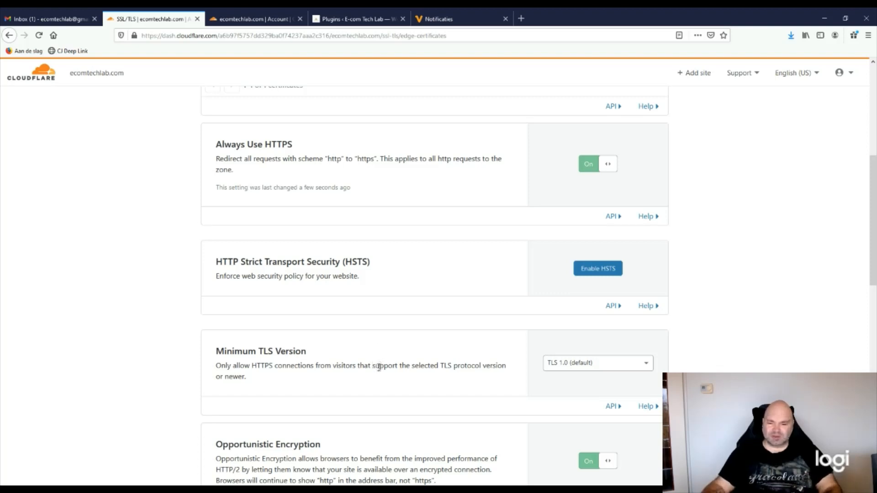
scroll(379, 367, down, 4)
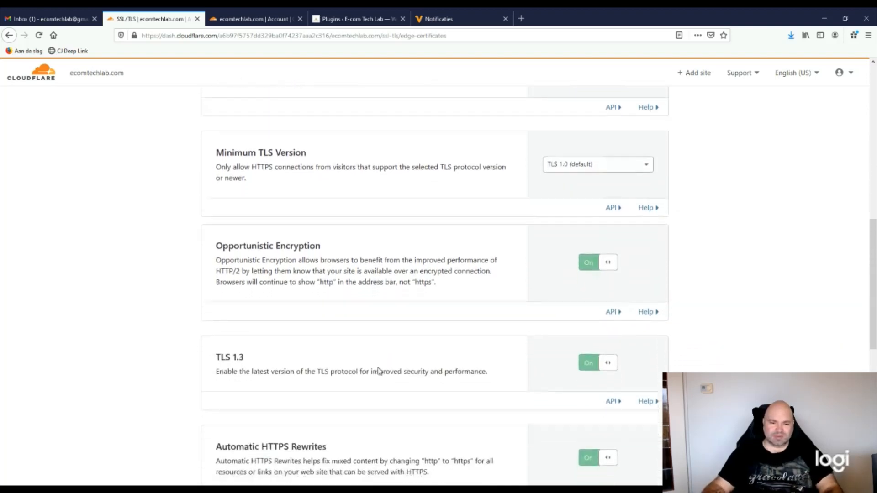
scroll(379, 370, down, 4)
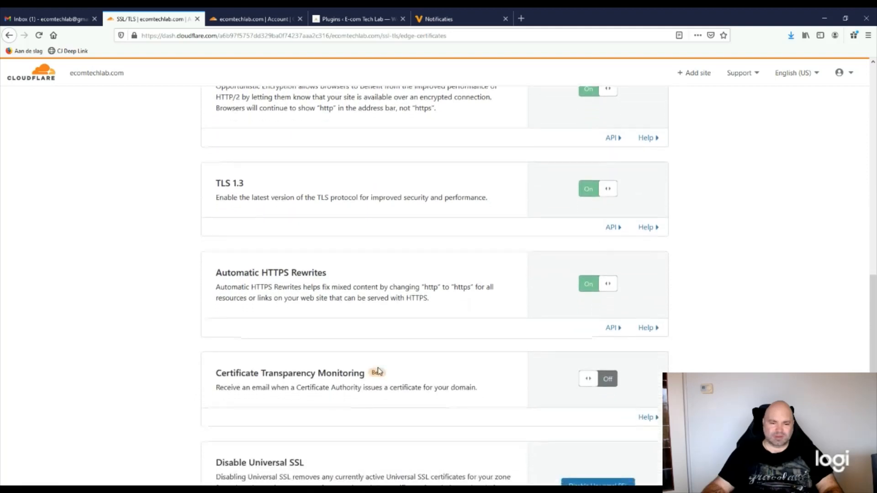
scroll(379, 370, down, 3)
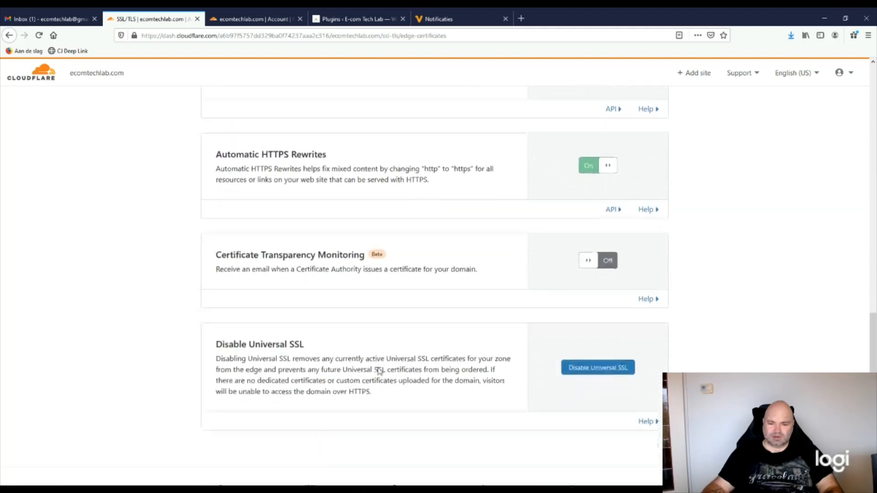
scroll(378, 370, down, 2)
drag(873, 389, 873, 118)
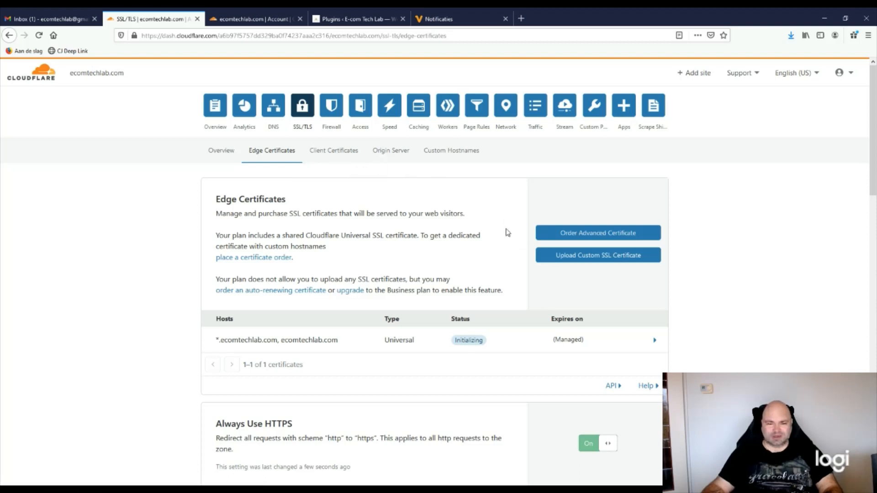
scroll(323, 388, down, 3)
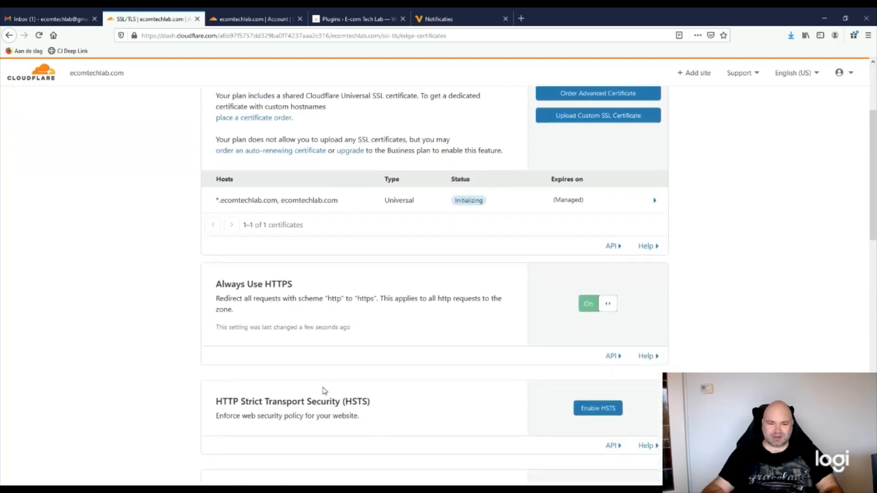
scroll(324, 389, up, 3)
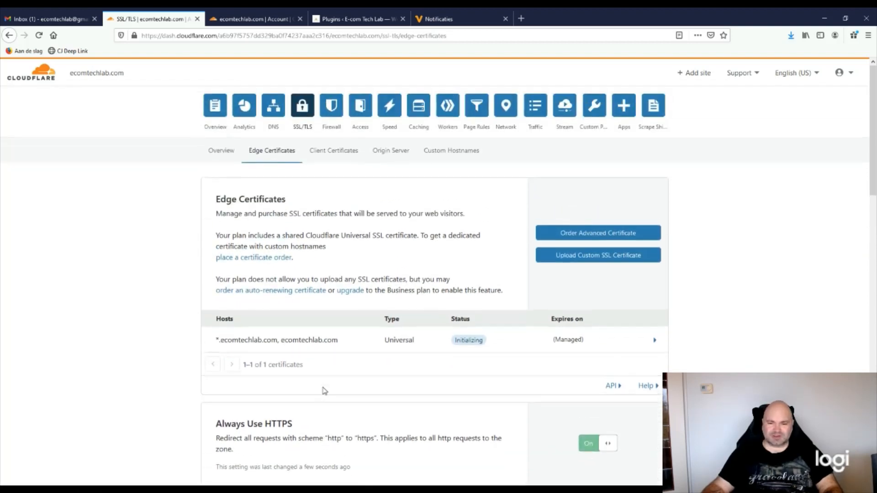
Go to Firewall > Firewall Rules, showing 0 of 5 active rules used
click(334, 116)
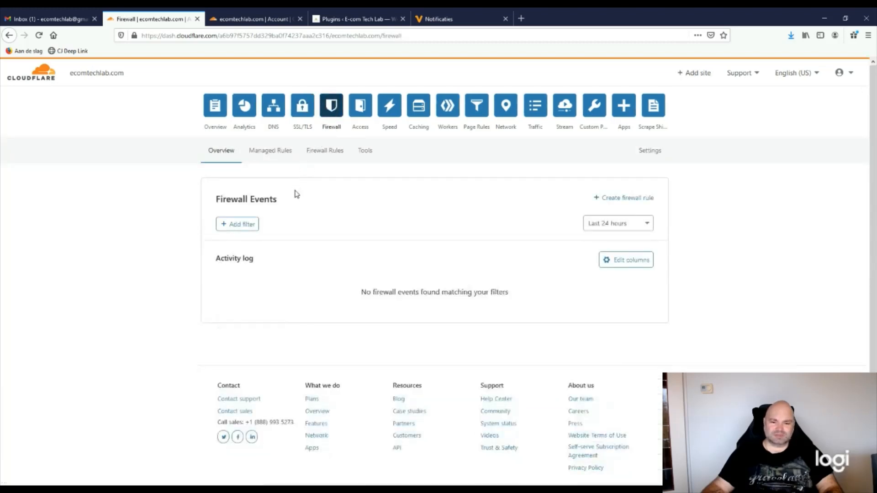
click(326, 154)
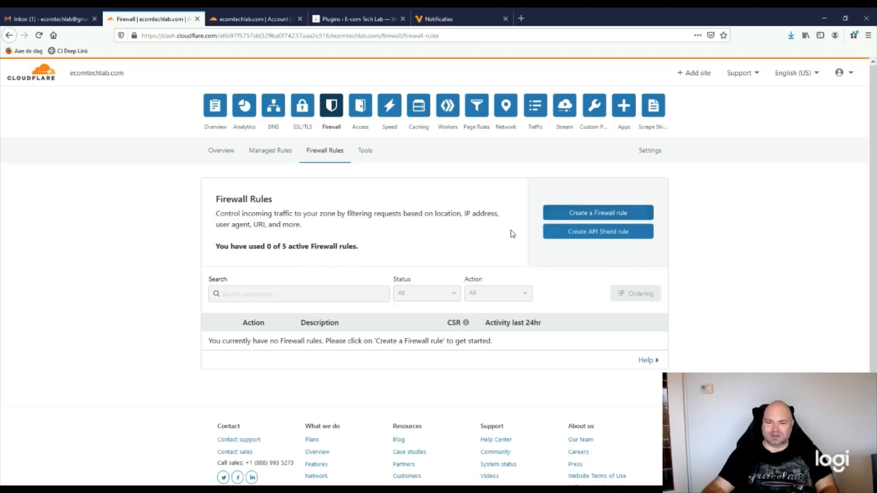
scroll(349, 303, down, 2)
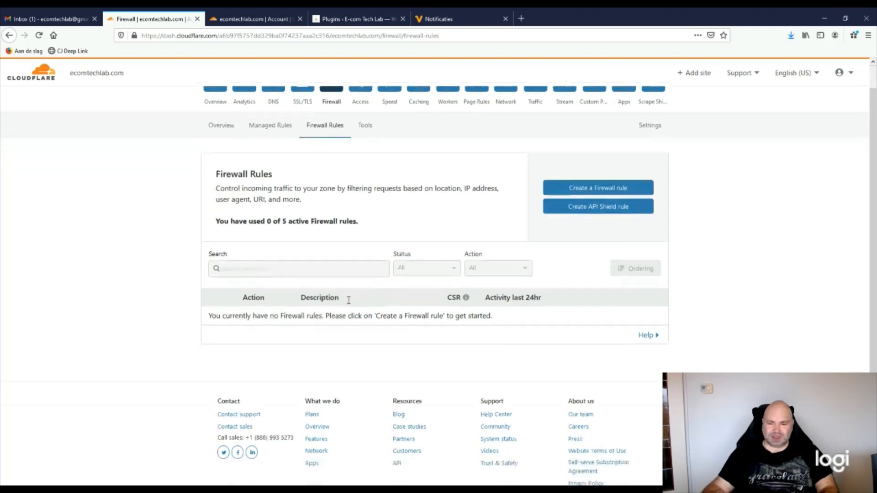
scroll(349, 303, up, 2)
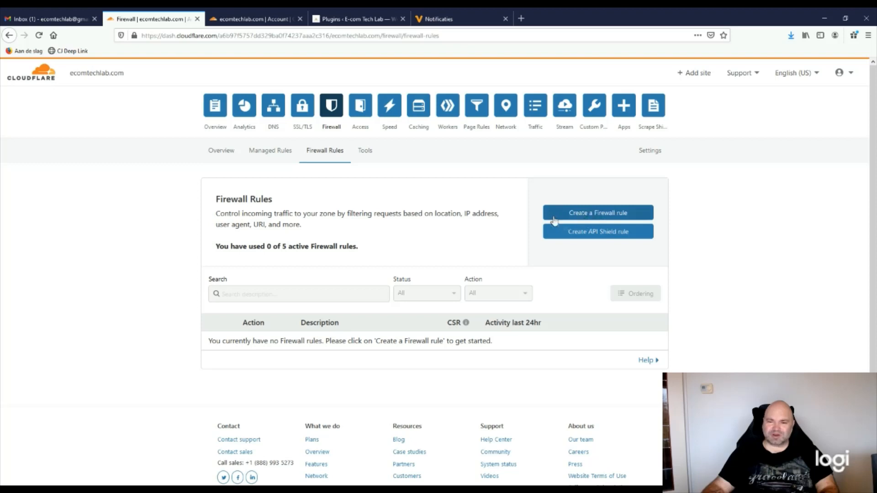
Create a new firewall rule and paste 'Block wp-login.php Attacks' as its name
click(595, 216)
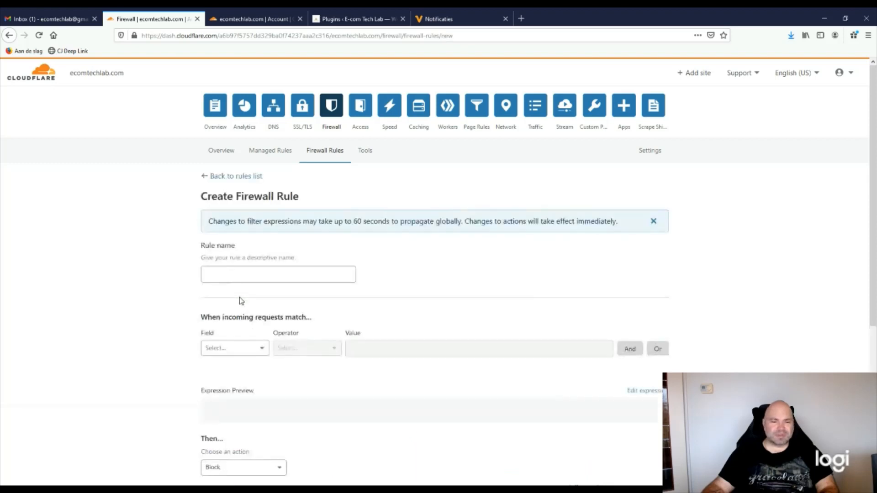
scroll(248, 288, down, 1)
scroll(247, 286, down, 1)
click(250, 231)
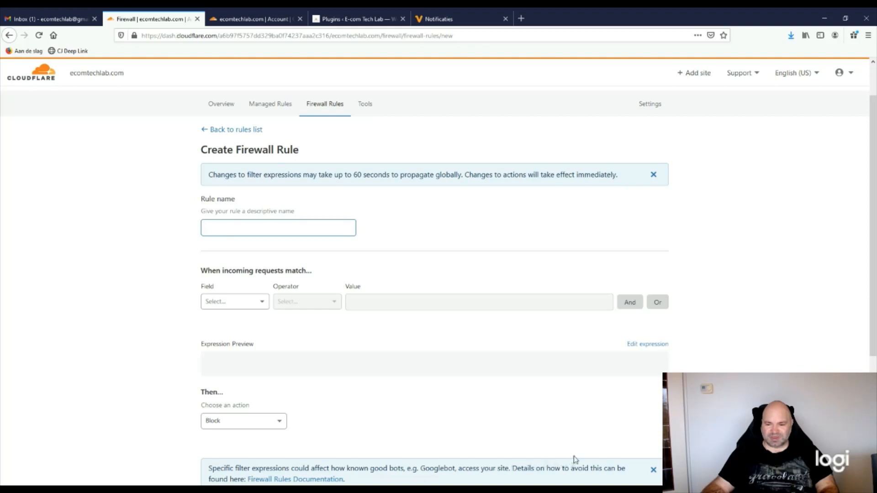
click(639, 447)
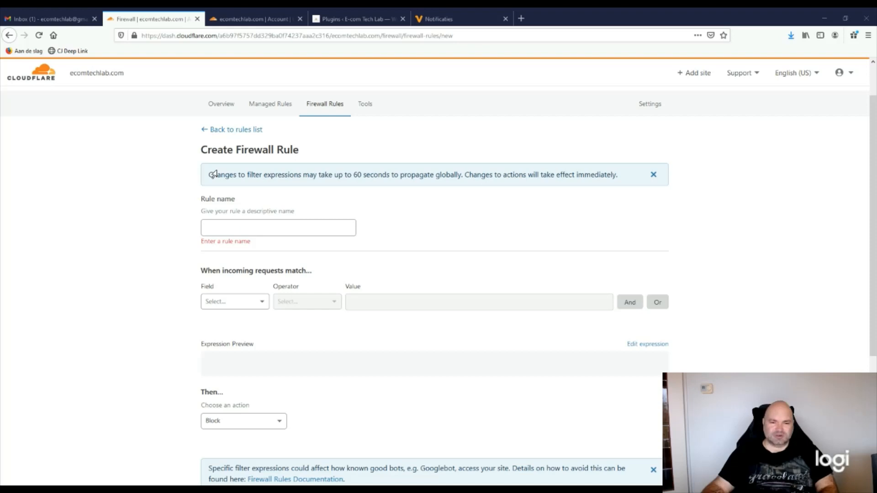
click(305, 224)
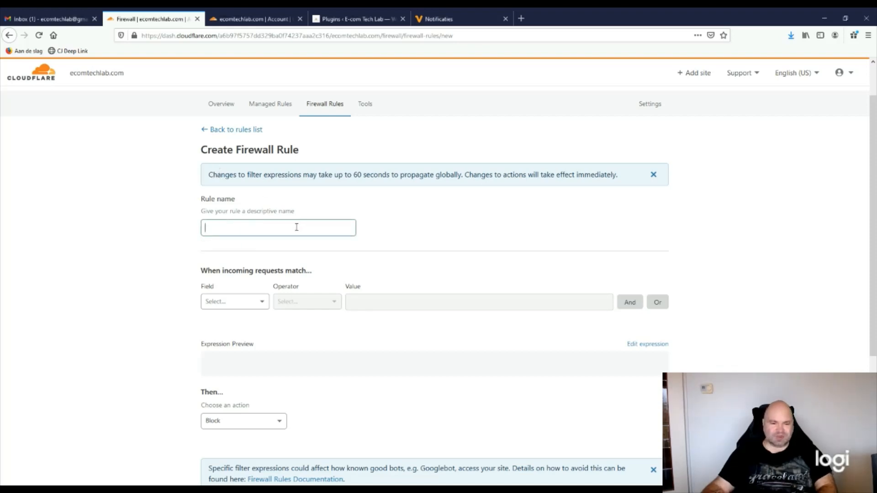
text(Block wp-login.php Attacks)
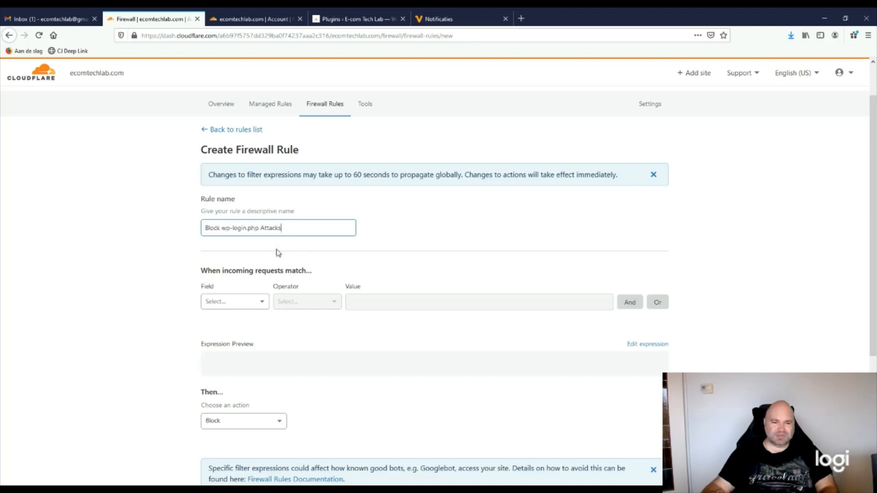
scroll(277, 252, down, 2)
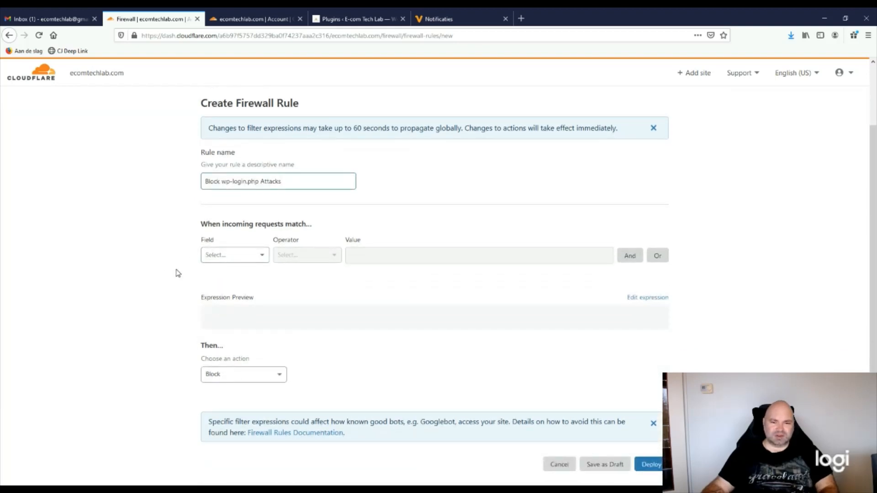
scroll(178, 273, down, 2)
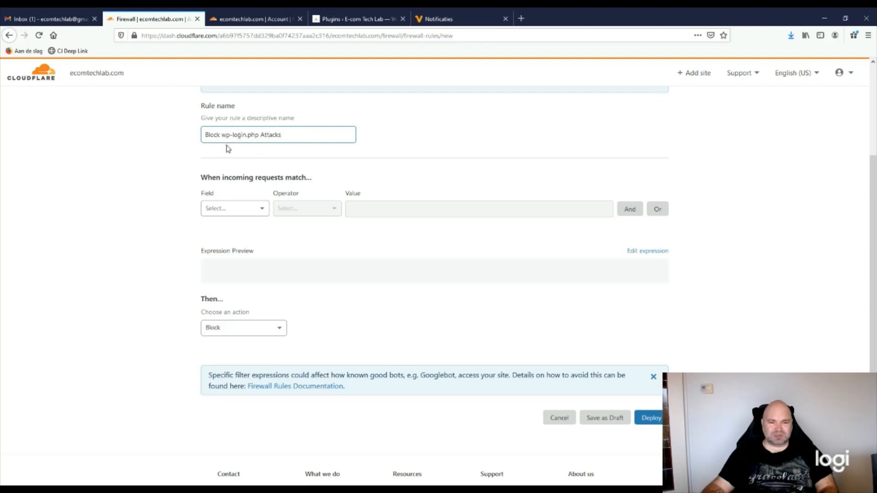
scroll(335, 272, down, 1)
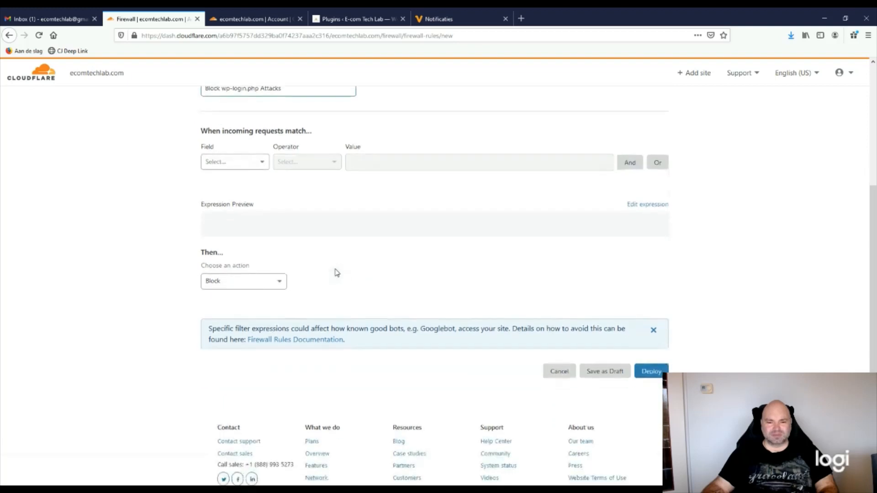
scroll(336, 273, up, 1)
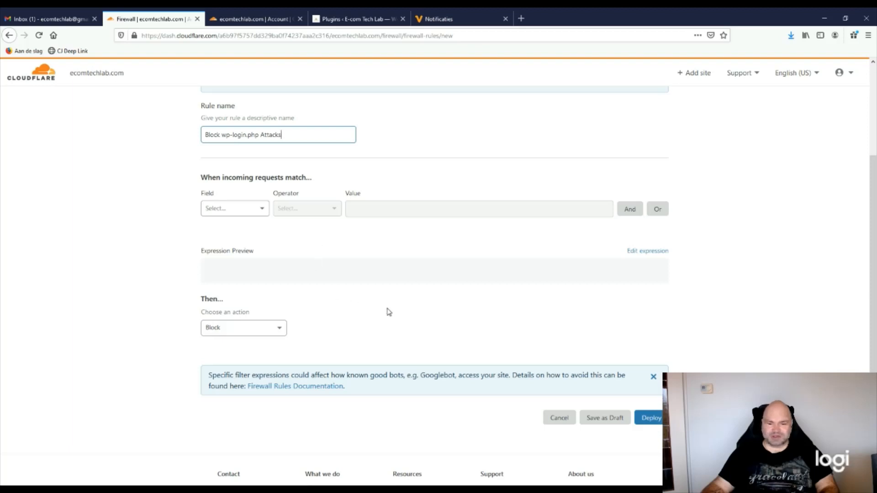
scroll(388, 312, down, 1)
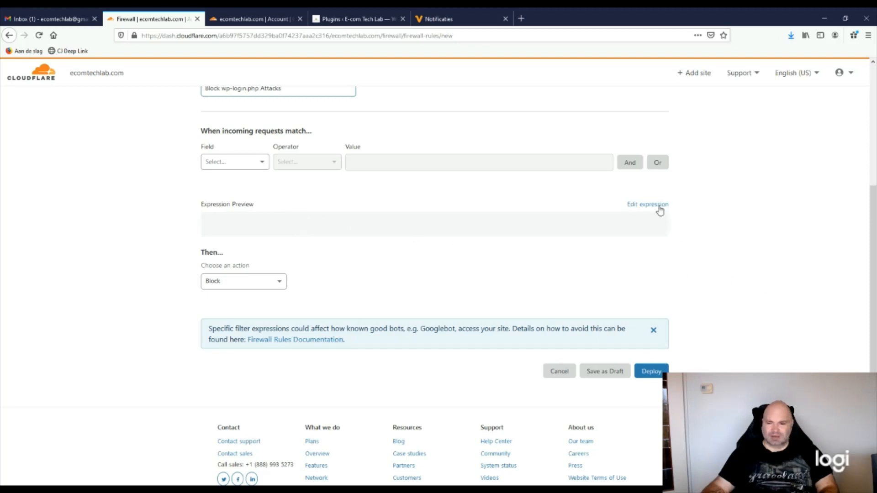
Set the expression to (http.request.uri.path contains "/wp-login.php") with action Block, and deploy it
click(634, 207)
scroll(427, 286, up, 1)
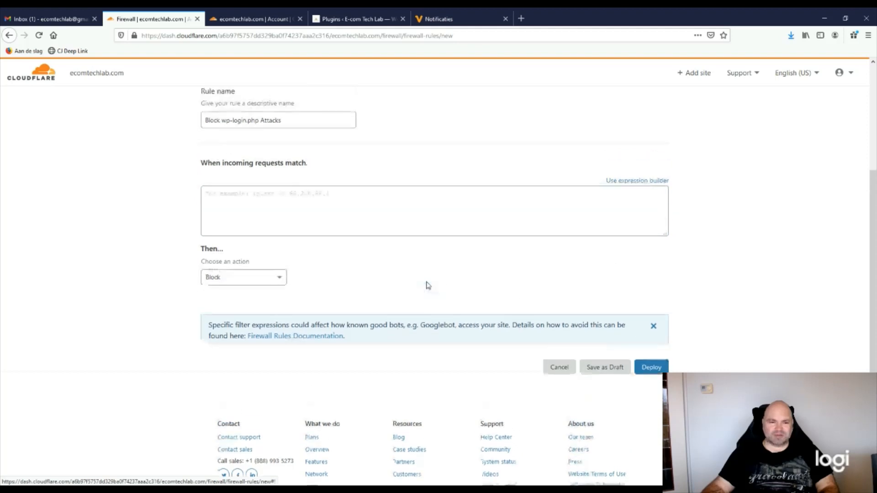
scroll(428, 286, up, 2)
click(303, 322)
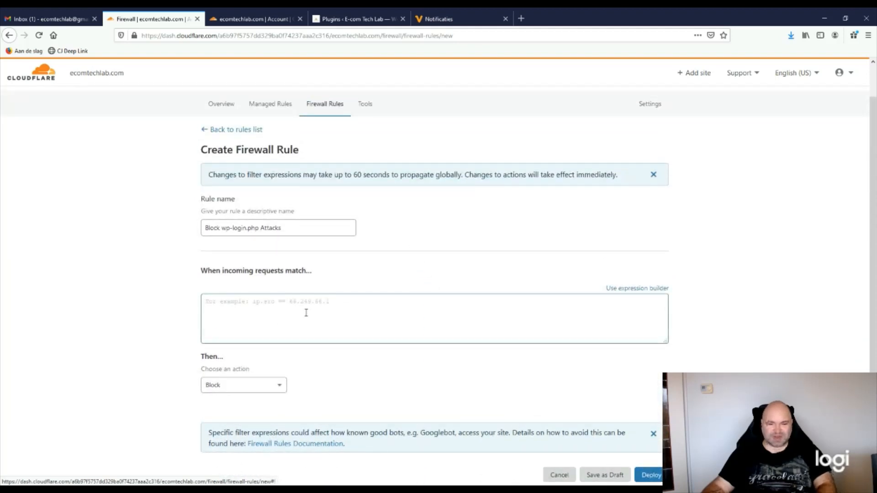
text((http.request.uri.path contains "/wp-login.php"))
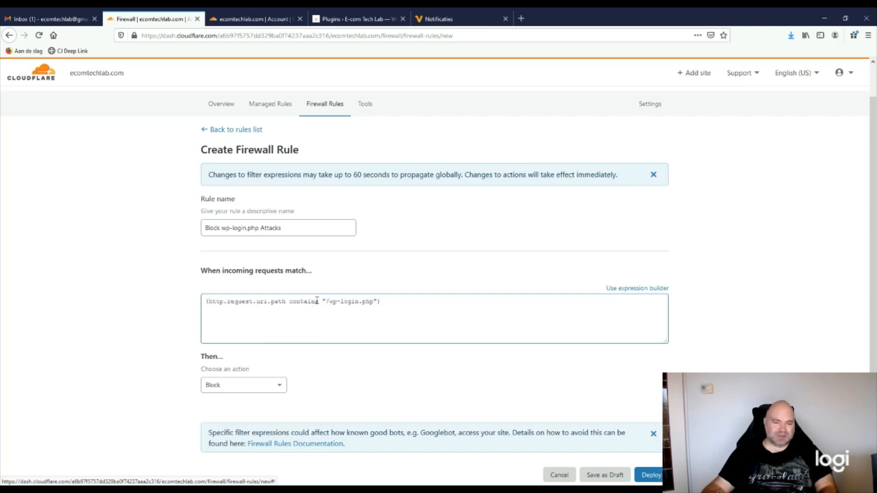
scroll(309, 339, down, 2)
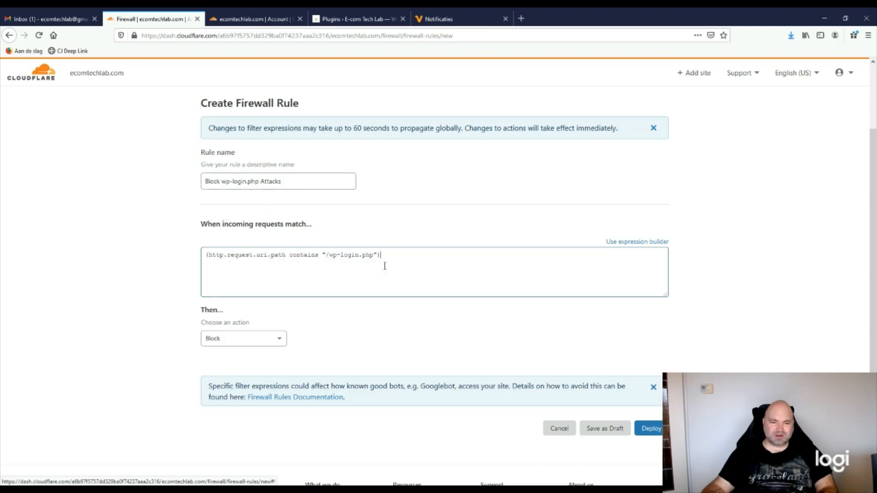
scroll(339, 341, down, 2)
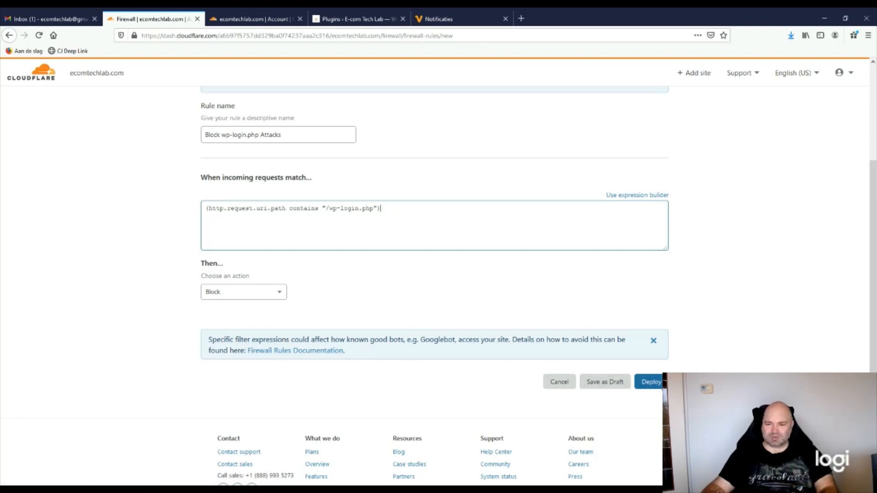
click(650, 382)
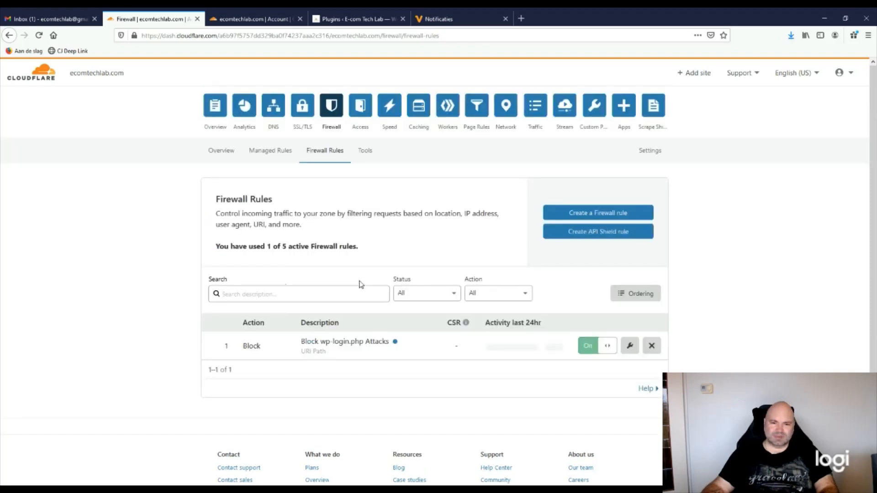
Scroll the Firewall Rules list to review the active Block wp-login.php Attacks rule
scroll(348, 382, down, 2)
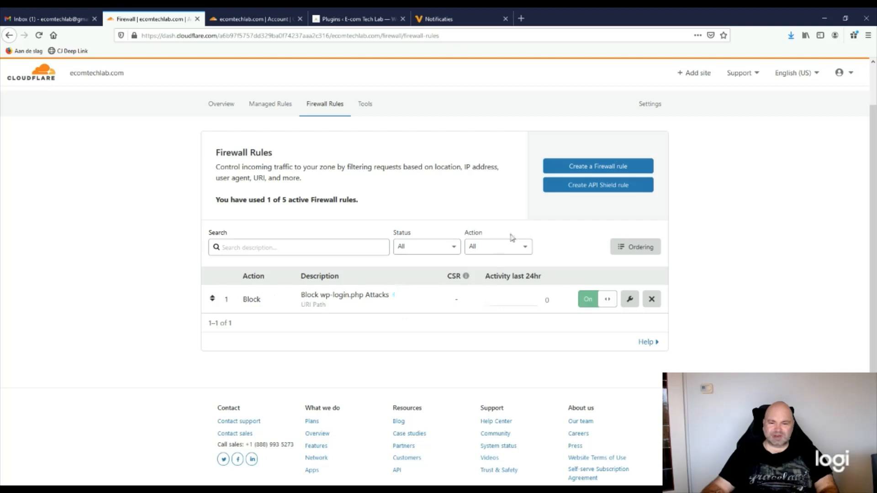
Start a new firewall rule named 'Block xmlrpc.php Attacks'
click(564, 168)
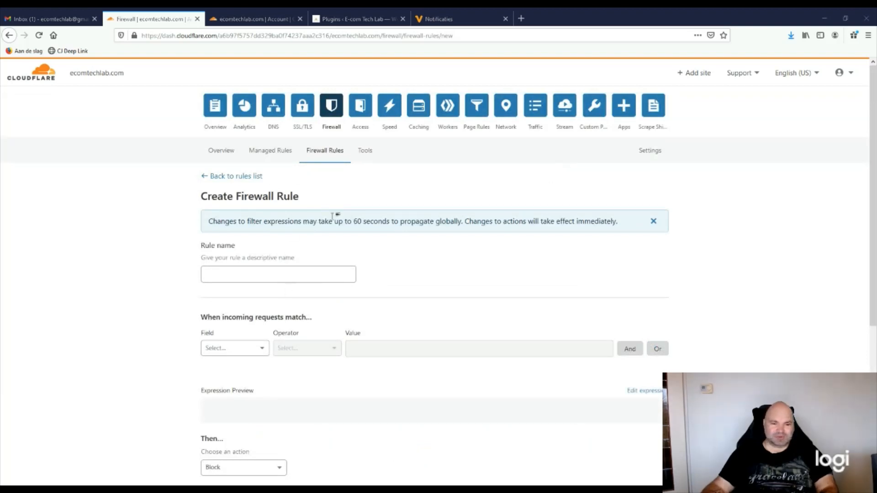
click(244, 222)
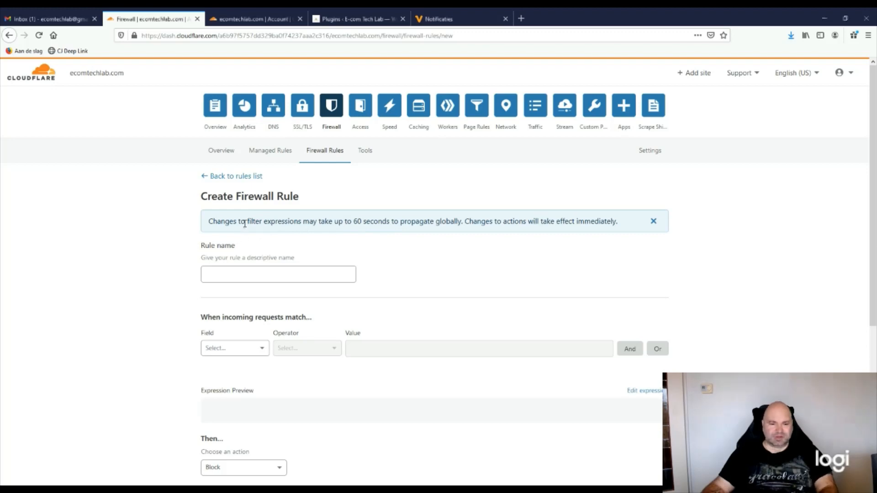
text(Block xmlrpc.php Attacks)
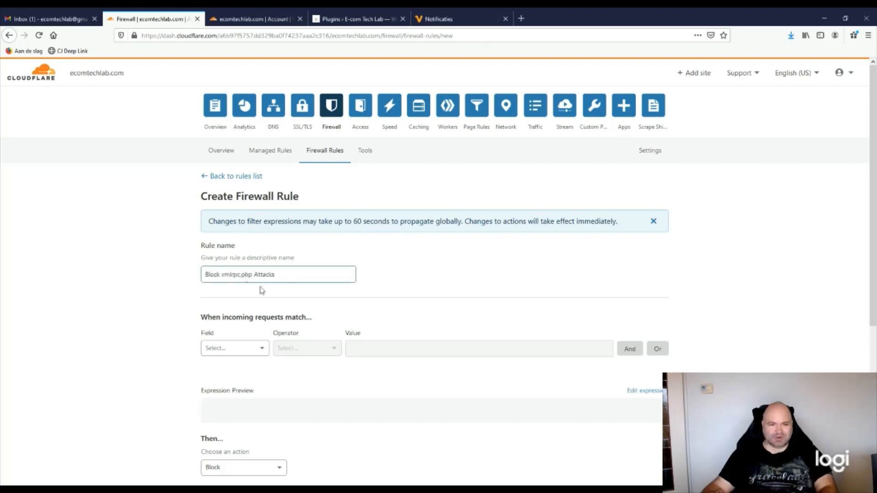
scroll(324, 304, down, 2)
scroll(324, 304, down, 2)
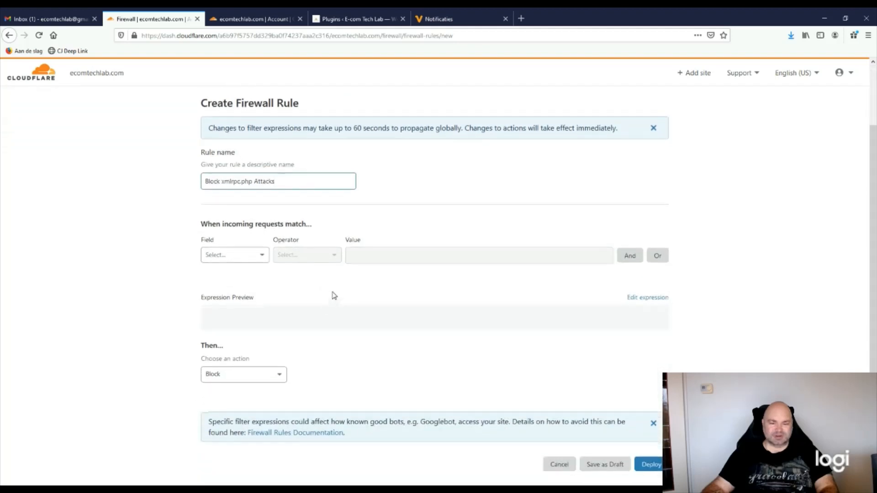
scroll(325, 307, down, 2)
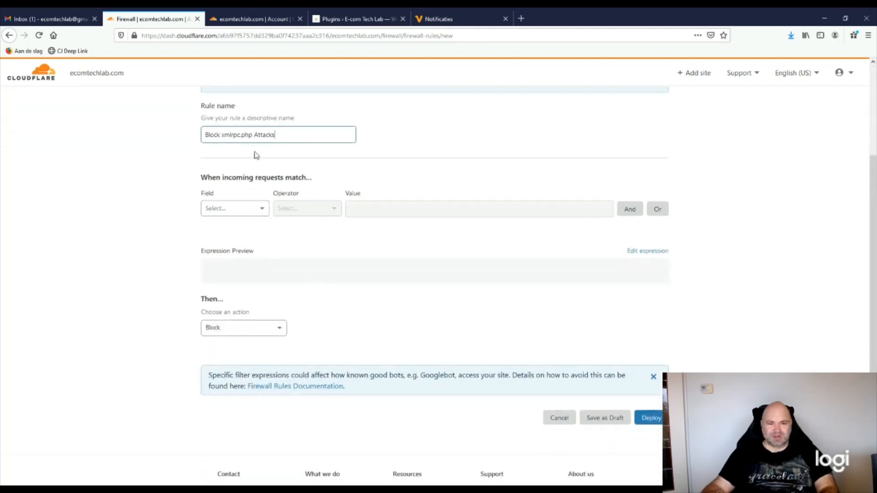
Give it a hand-written expression matching URI paths containing /xmlrpc.php and deploy it
click(641, 250)
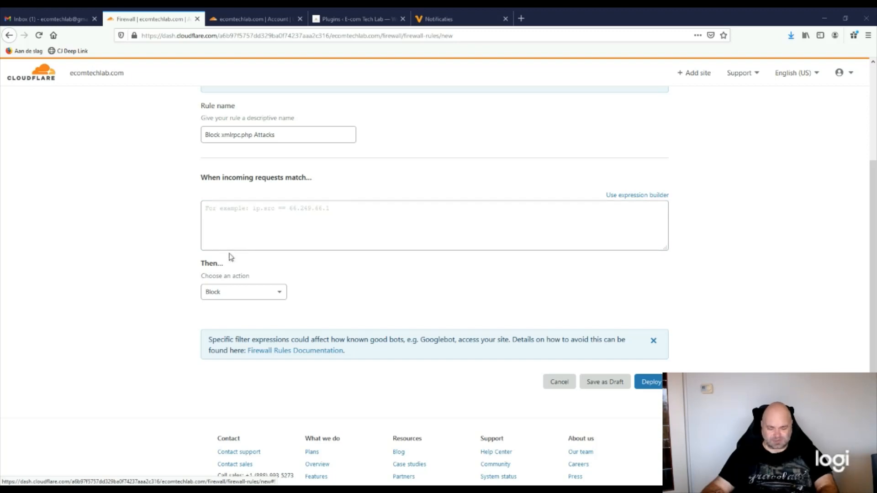
click(262, 248)
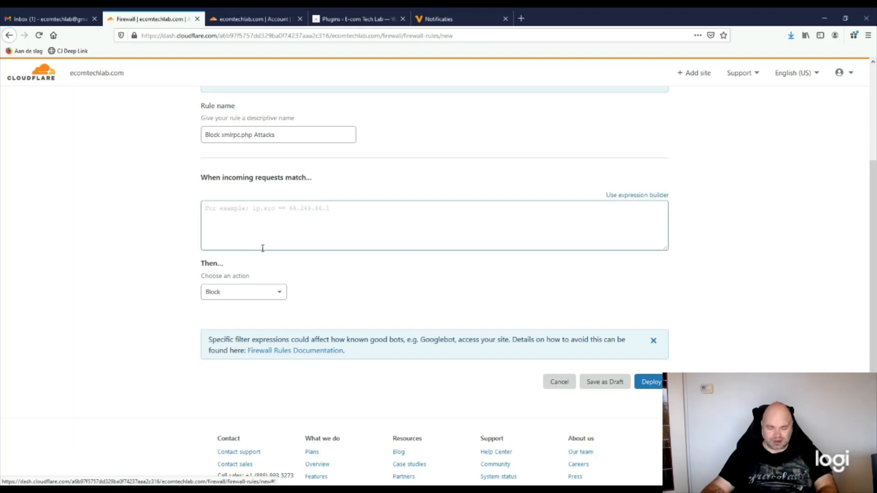
text((http.request.uri.path contains "/xmlrpc.php"))
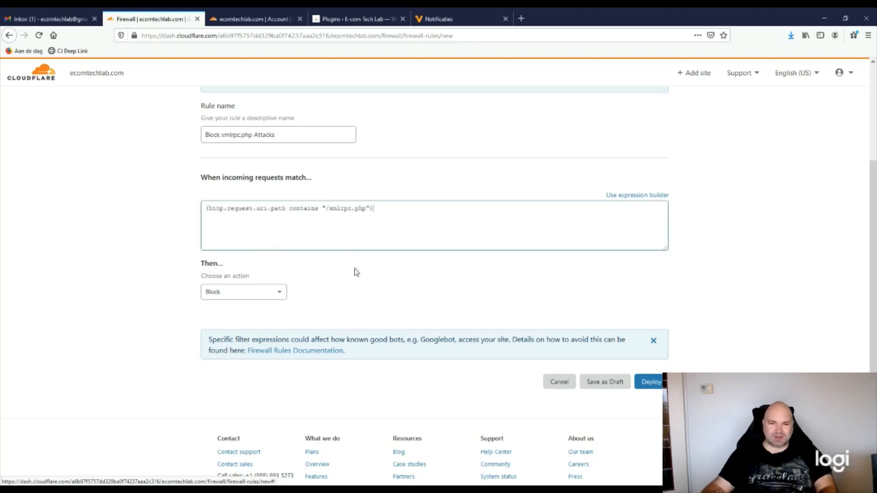
key(alt+Tab)
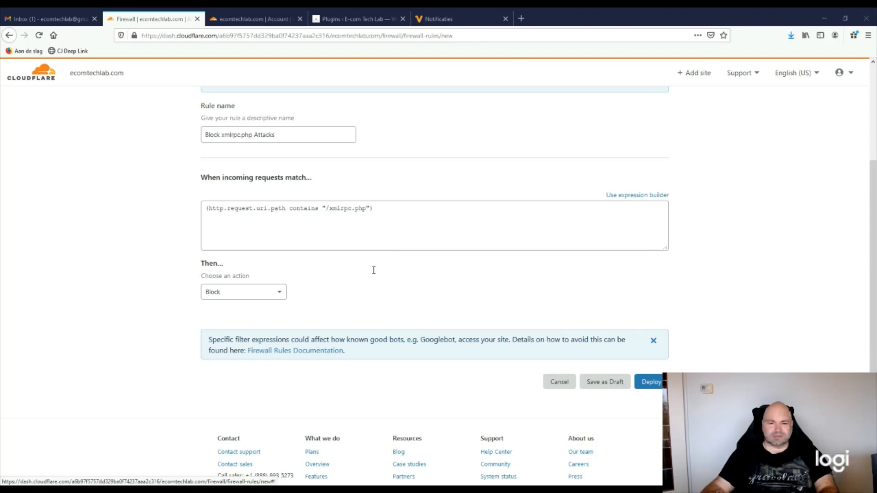
key(alt+Tab)
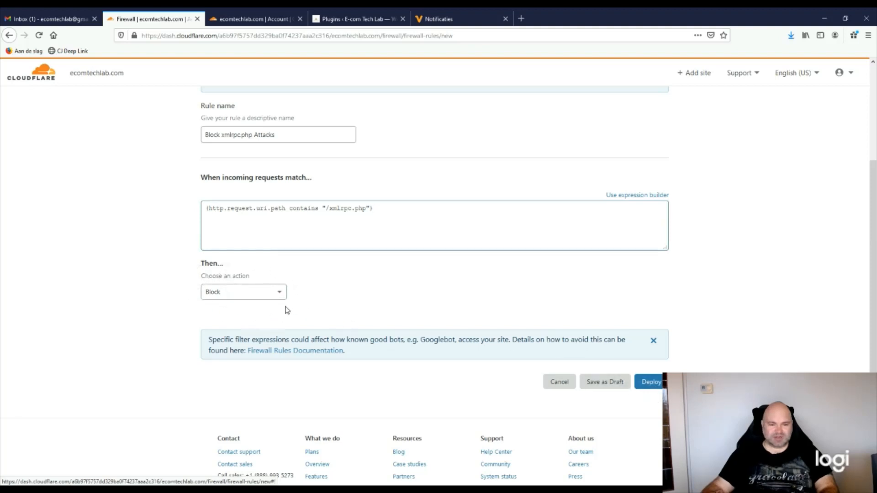
click(650, 381)
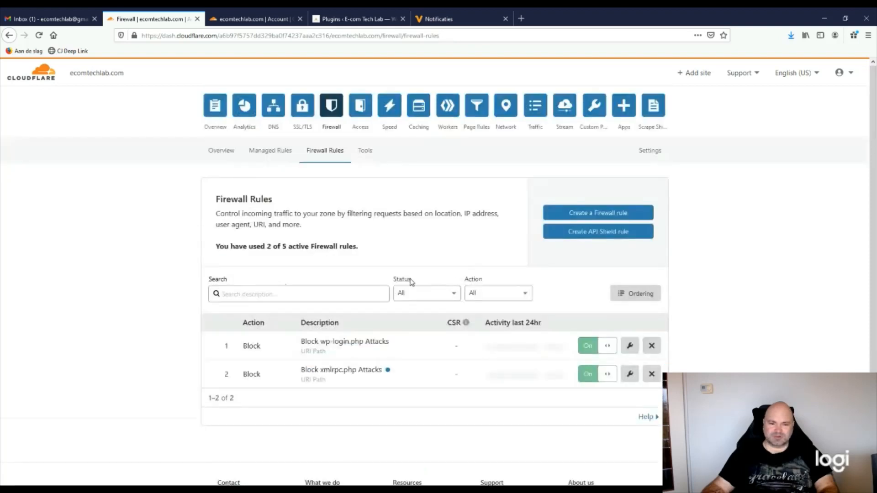
Scroll the Firewall Rules list to confirm the wp-login.php and xmlrpc.php rules are both On
scroll(319, 378, down, 1)
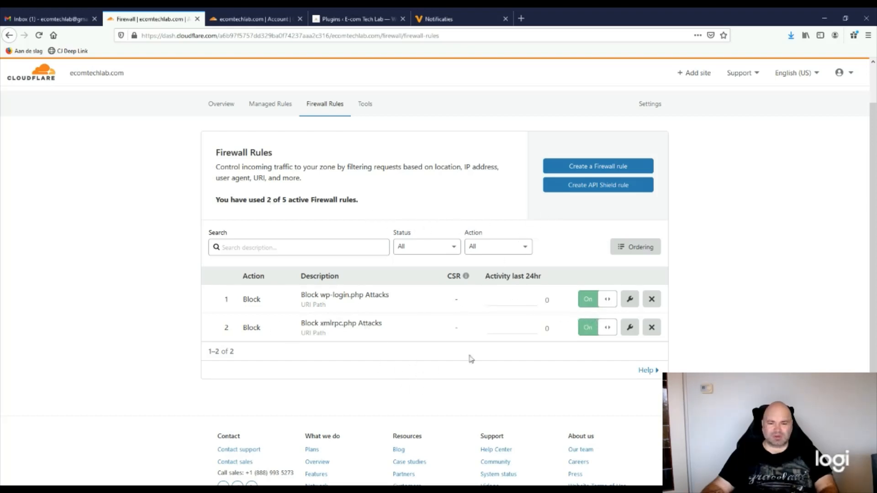
Start a third firewall rule named 'Protect the wp-admin Area', keeping the Block action
click(572, 172)
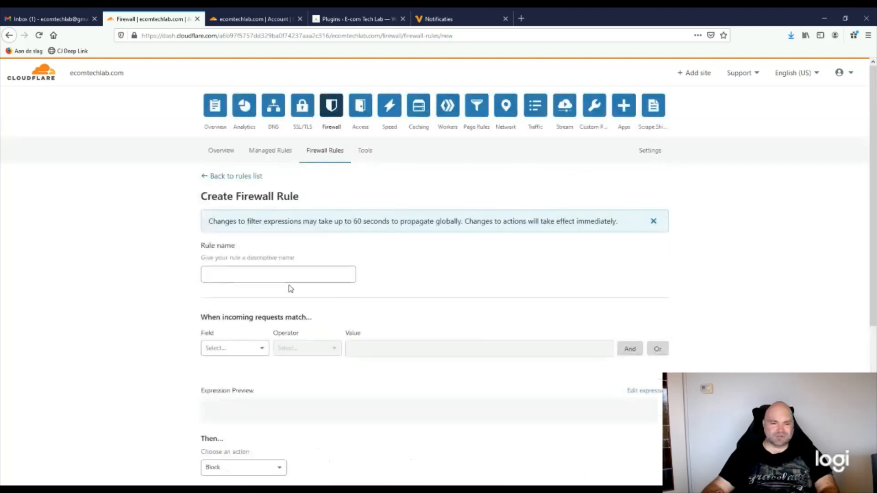
click(282, 275)
text(Protect the wp-admin Area)
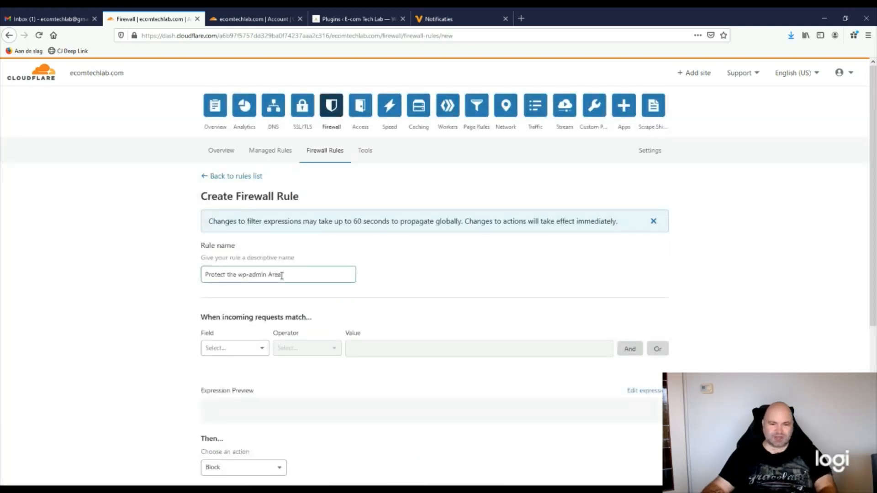
scroll(331, 291, down, 1)
scroll(331, 292, down, 2)
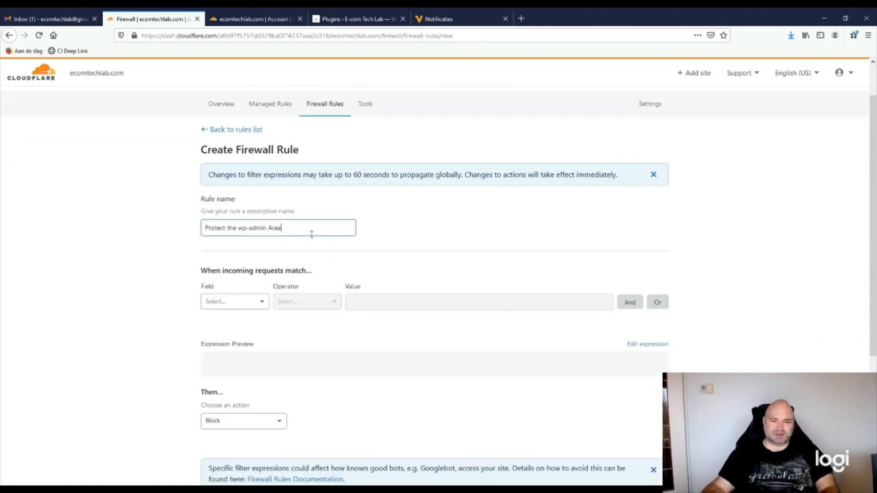
scroll(366, 288, down, 3)
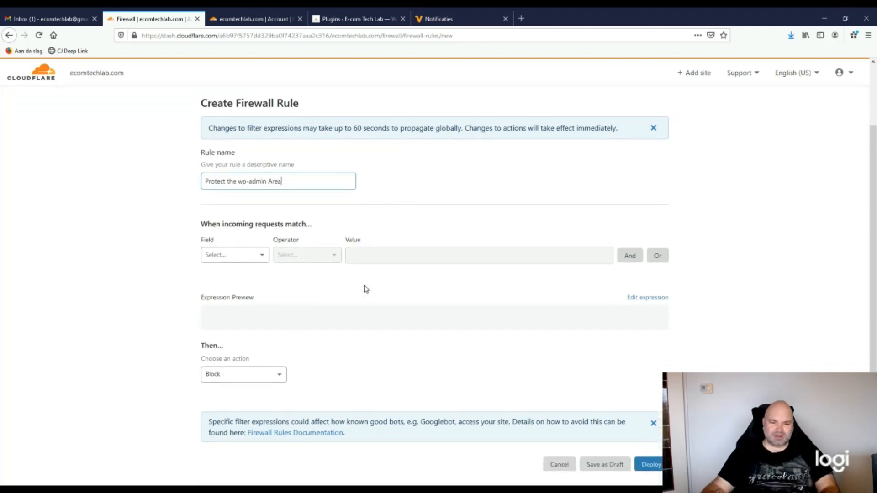
click(400, 176)
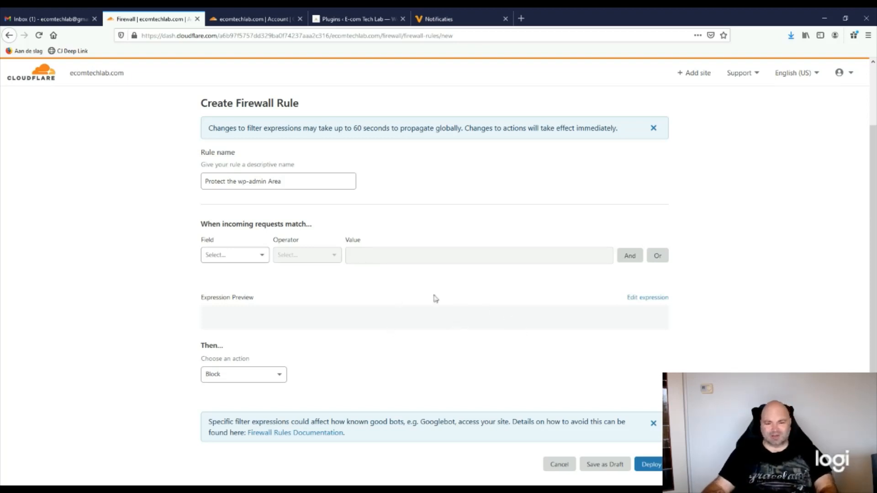
Hand-write an expression matching /wp-admin/ paths, excluding admin-ajax.php and theme-editor.php
click(637, 299)
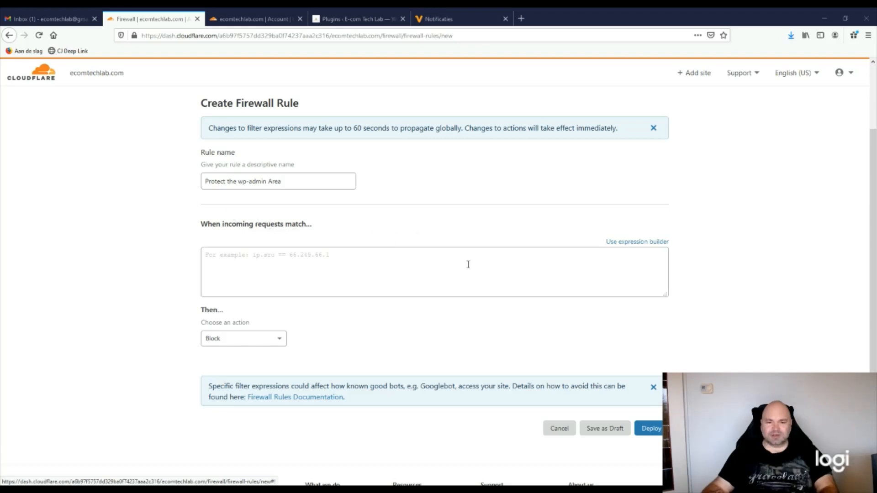
click(350, 267)
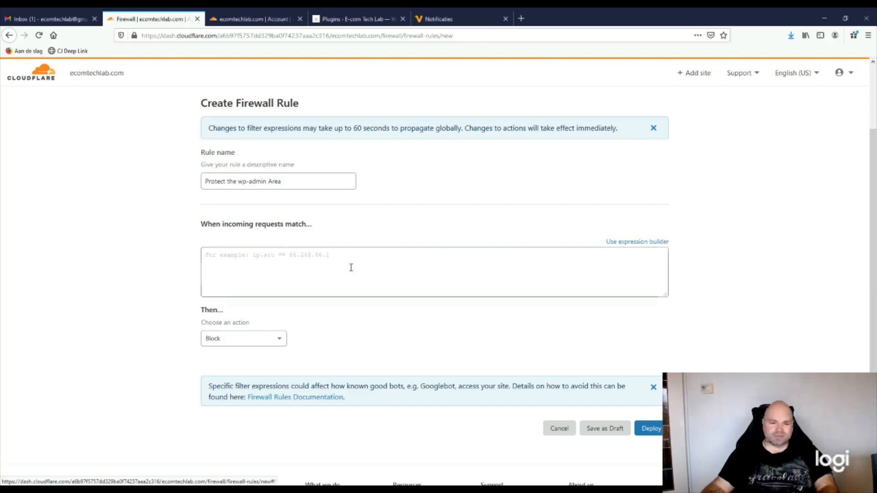
text((http.request.uri.path contains "/wp-admin/" and not http.request.uri.path contains "/wp-admin/admin-ajax.php" and not http.request.uri.path contains "/wp-admin/theme-editor.php"))
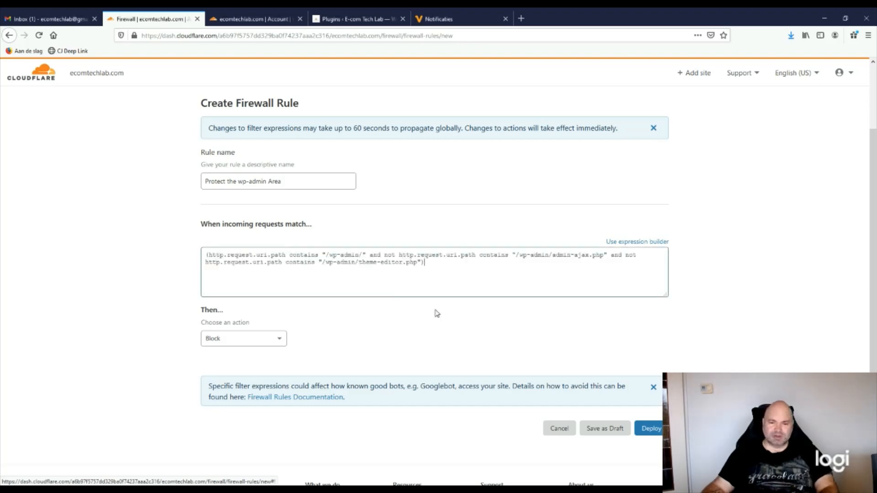
scroll(434, 313, down, 2)
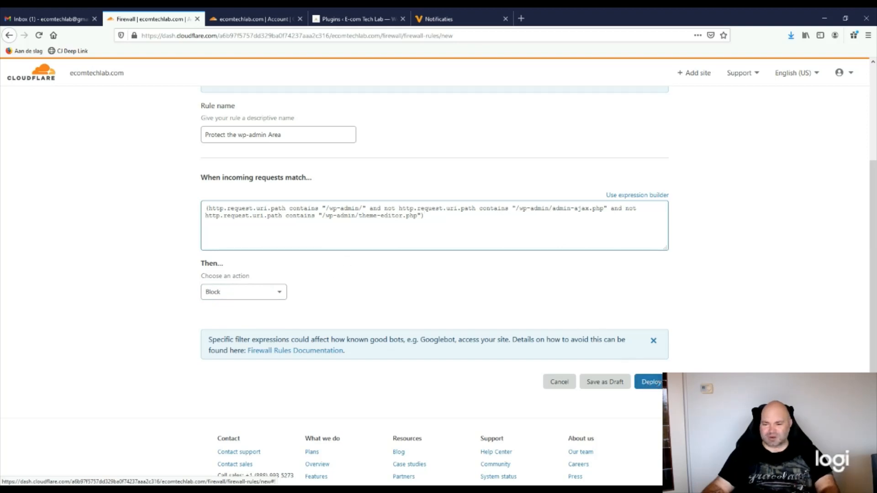
Deploy the wp-admin rule and confirm the list shows three active rules, 3 of 5 used
click(658, 382)
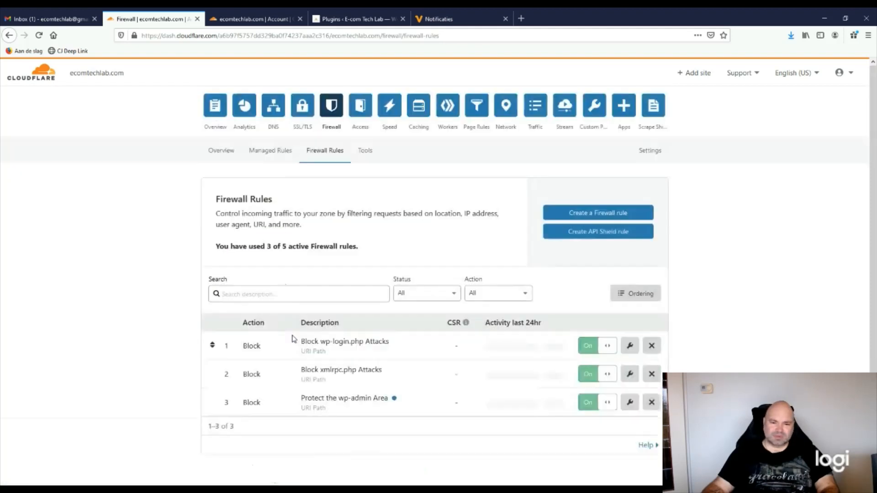
scroll(294, 338, down, 2)
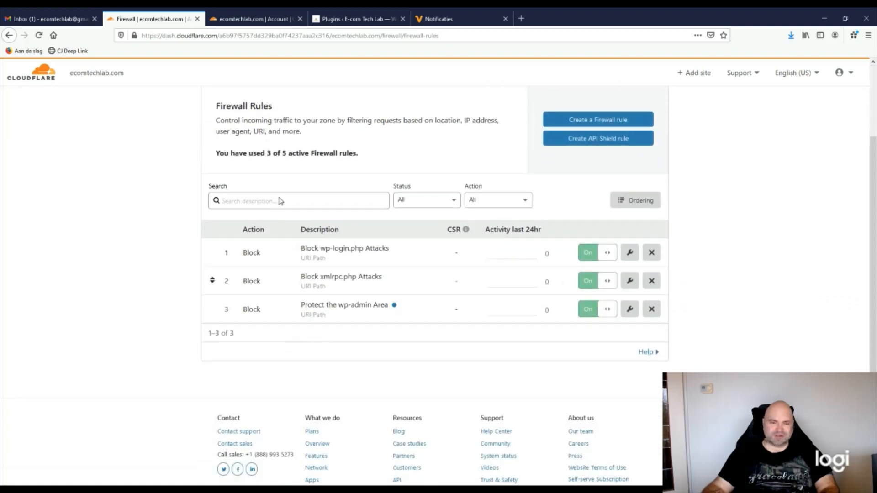
click(358, 203)
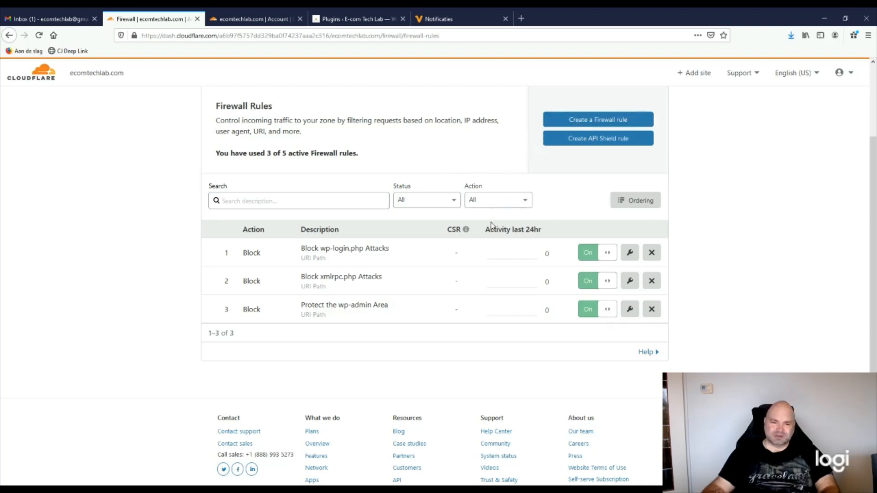
scroll(491, 223, up, 2)
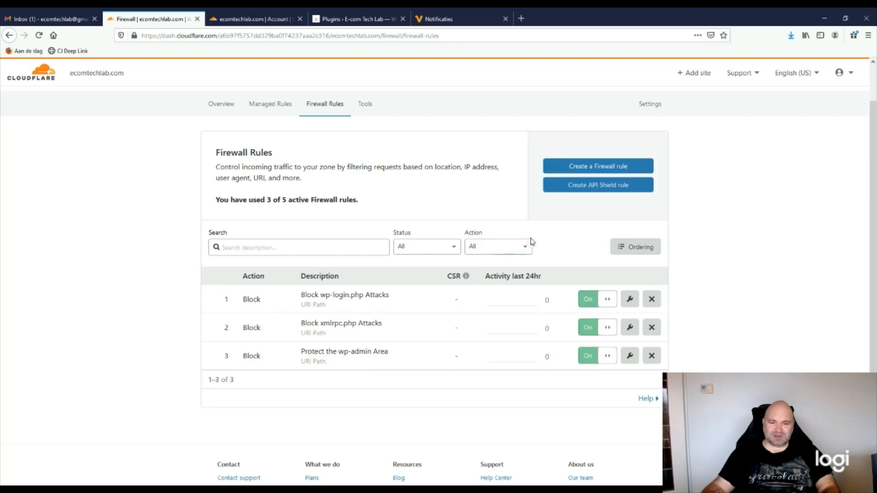
Create a fourth rule named 'Block No-Referer Requests to Plugins' and switch to expression editing
click(582, 168)
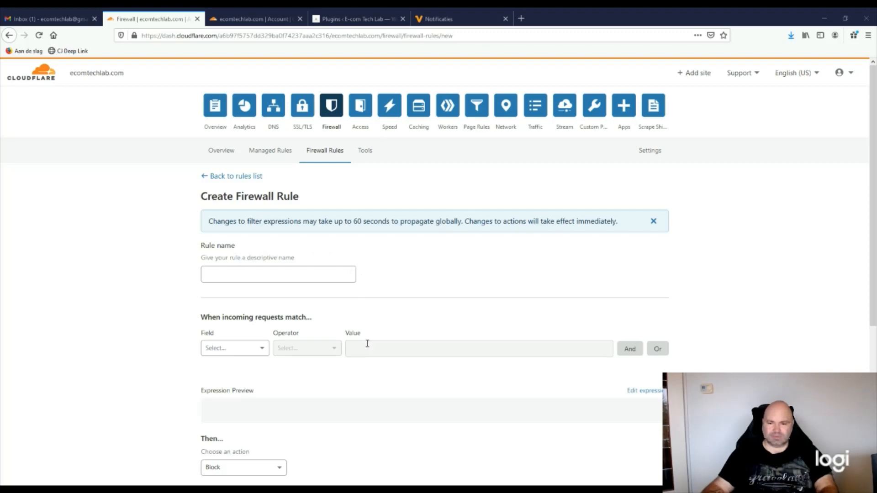
click(305, 277)
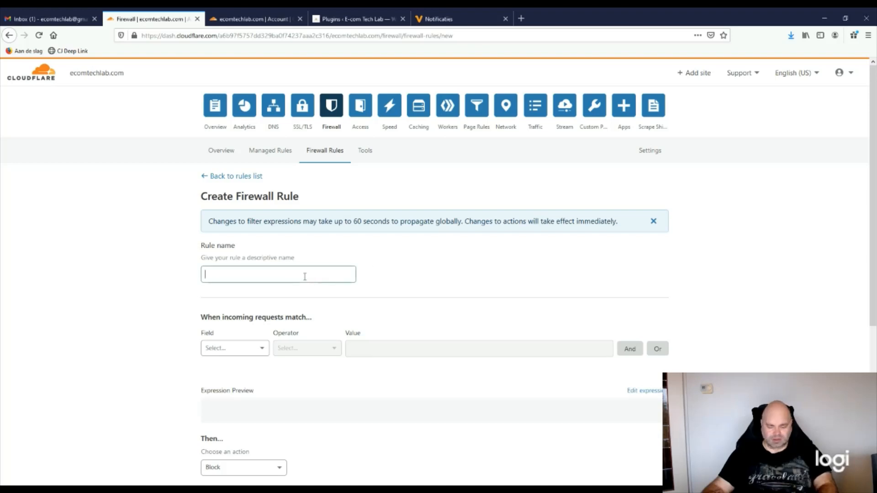
text(Block No-Referer Requests to Plugins)
scroll(371, 305, down, 2)
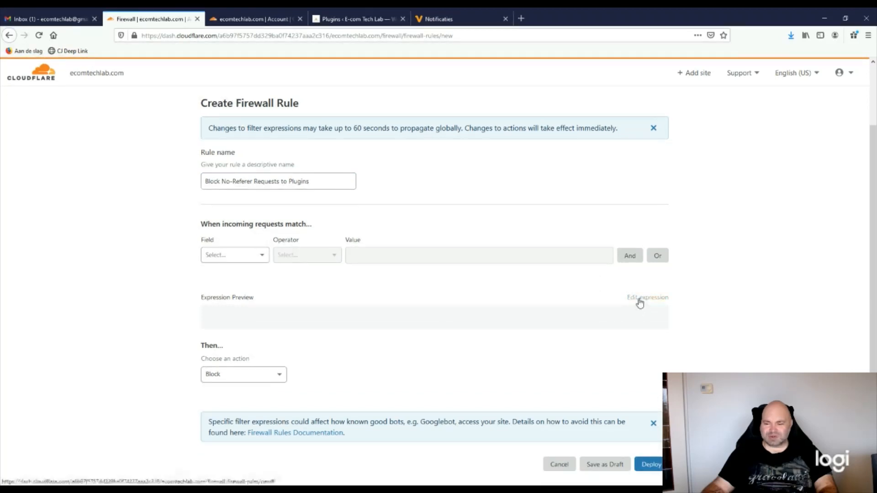
click(640, 301)
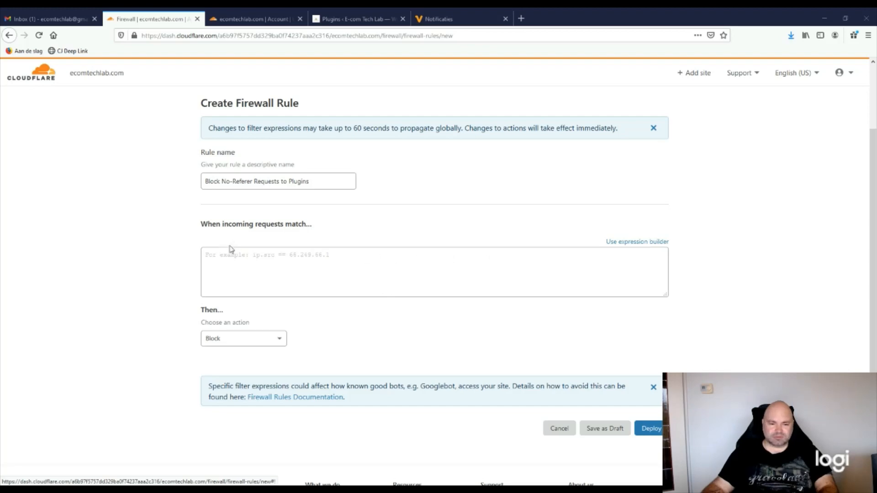
Paste the plugins no-referrer expression, replace 'yoursite' with 'ecomtechlab', and deploy the rule
click(320, 254)
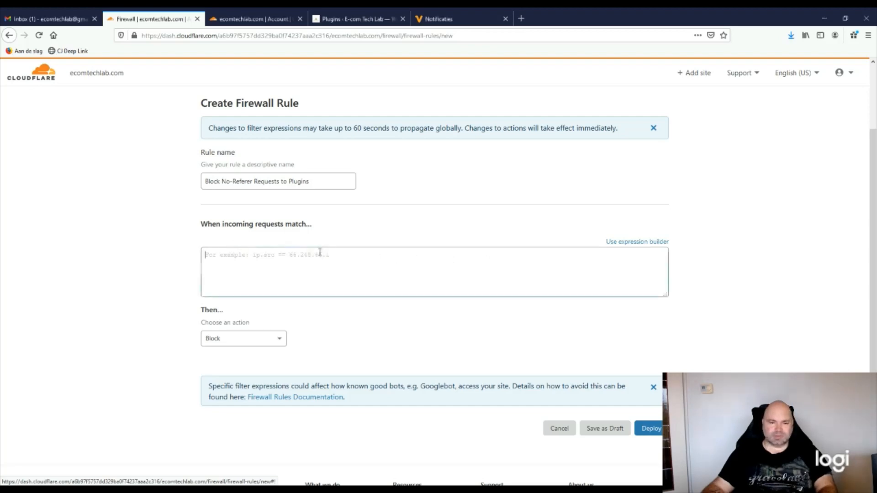
text((http.request.uri.path contains "/wp-content/plugins/" and not http.referer contains "yoursite.com" and not cf.client.bot))
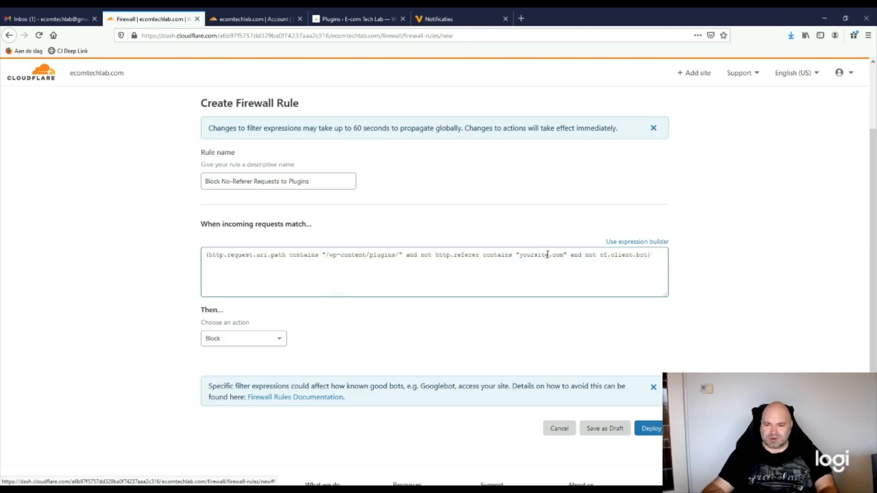
drag(549, 254, 519, 255)
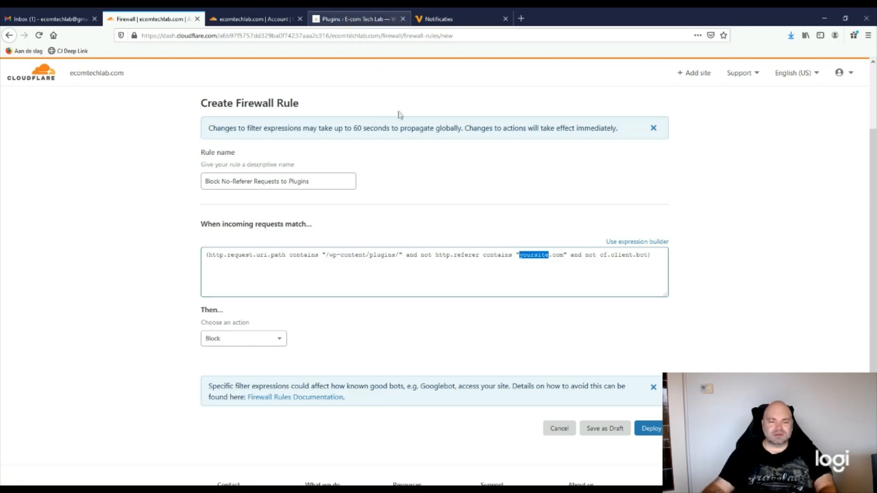
text(ecomtec)
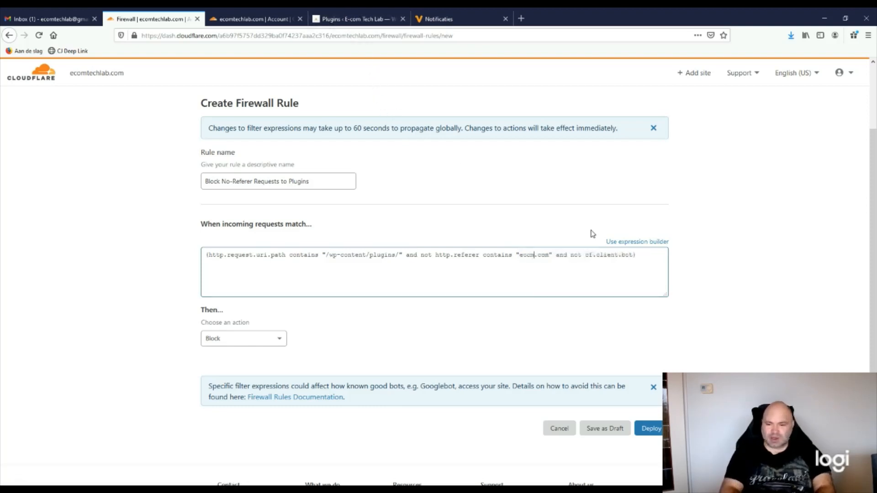
text(hlab)
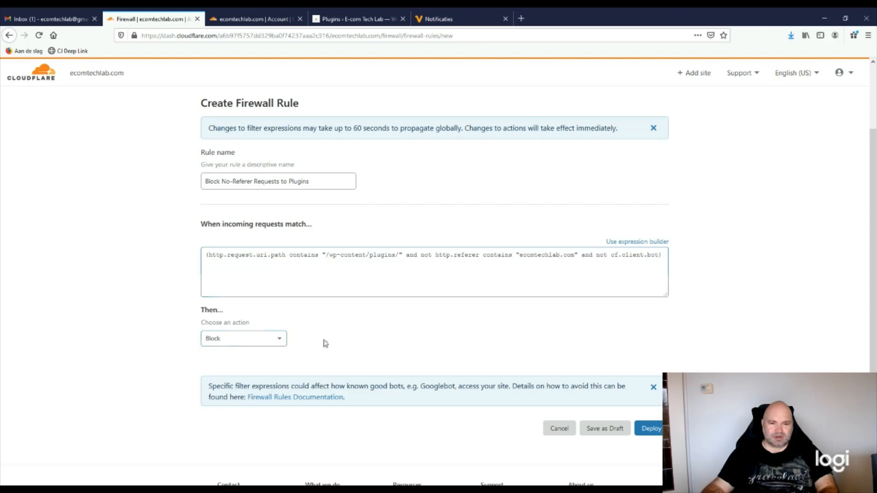
scroll(325, 343, up, 2)
scroll(325, 341, down, 2)
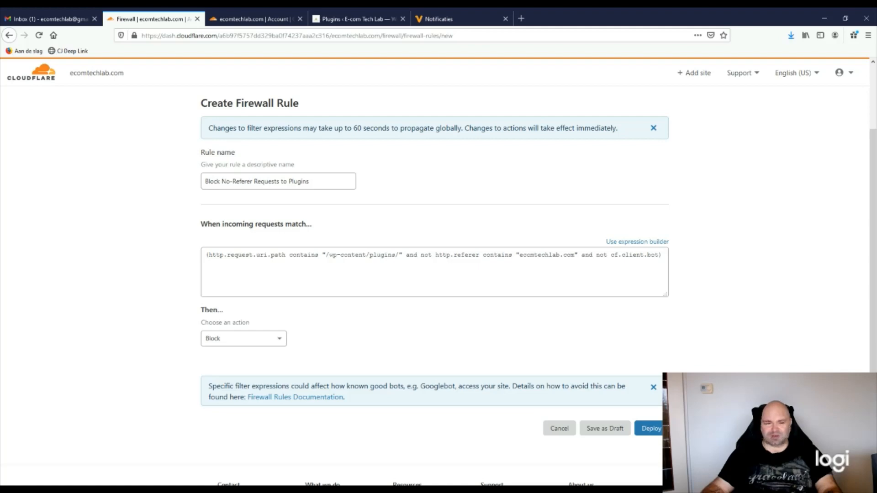
click(656, 430)
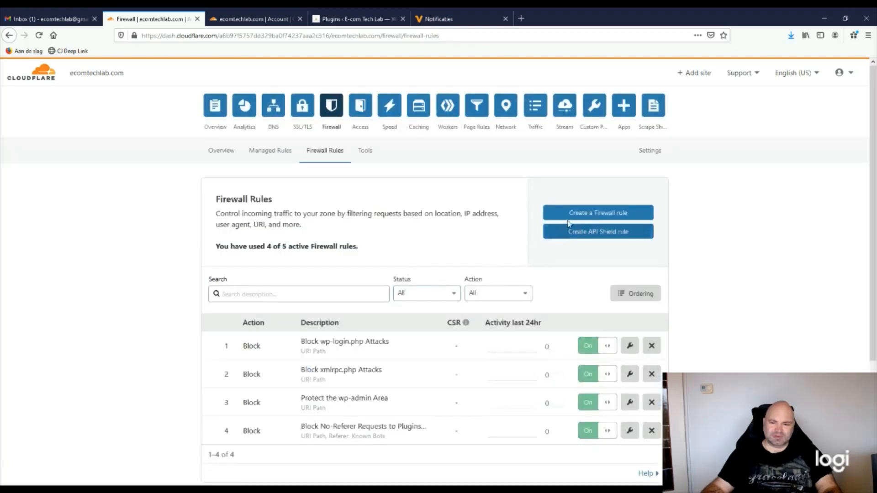
Open a fifth rule form named 'Blocking Direct Requests to wp-comments-post.php' with the Block action
click(568, 220)
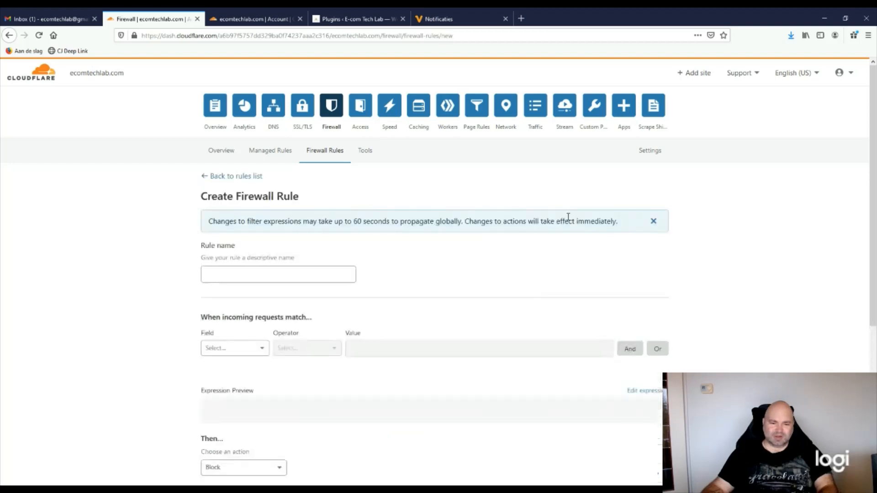
click(255, 274)
key(alt+Tab)
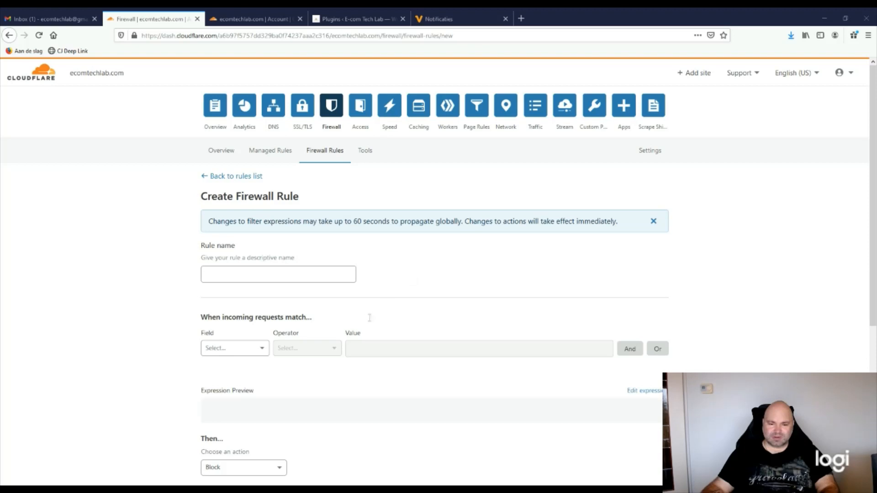
click(249, 300)
click(248, 275)
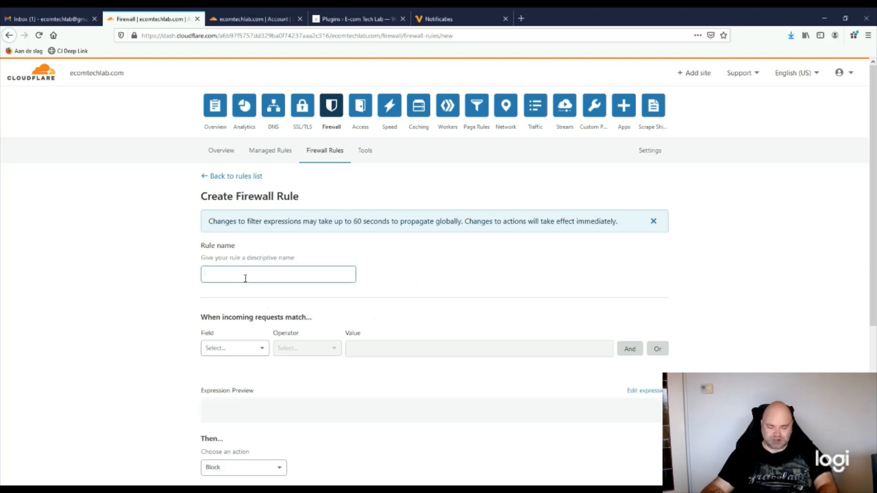
text(Blocking Direct Requests to wp-comments-post.php)
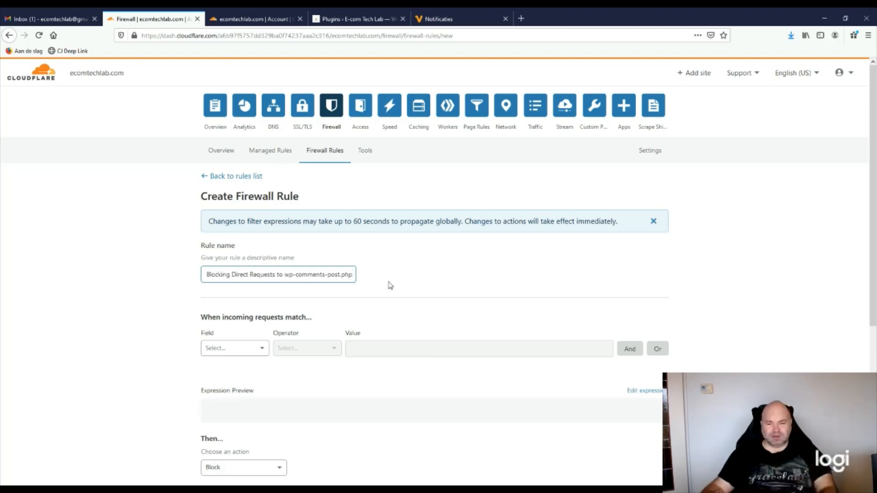
click(393, 289)
scroll(394, 289, down, 1)
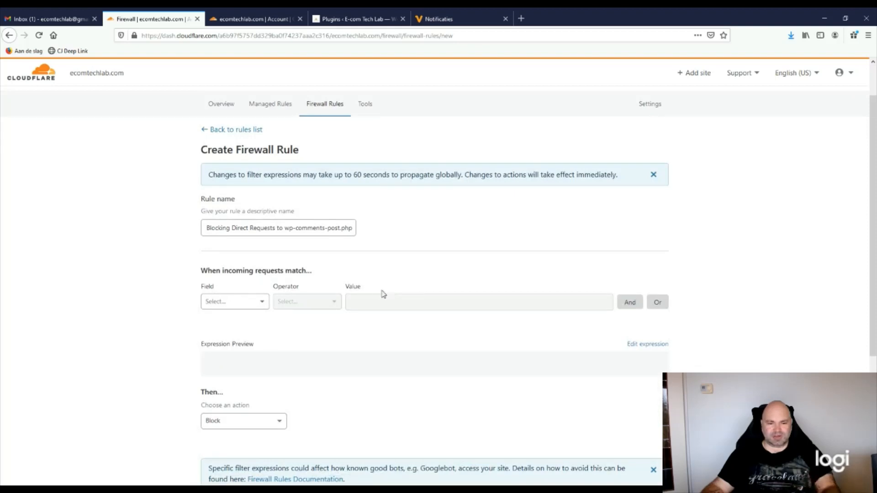
click(307, 231)
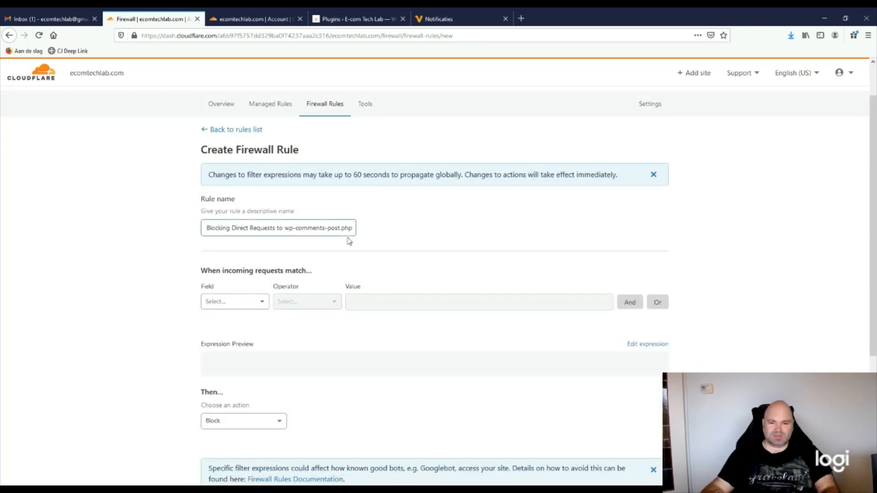
click(472, 235)
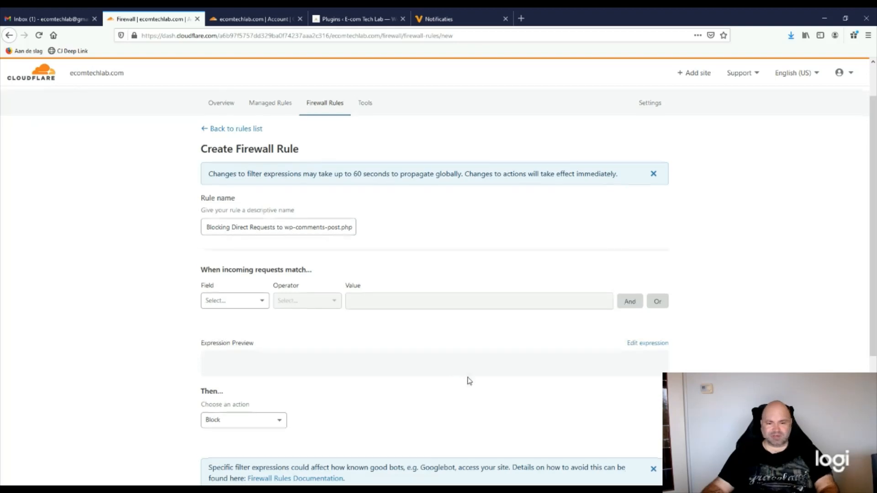
scroll(467, 380, down, 2)
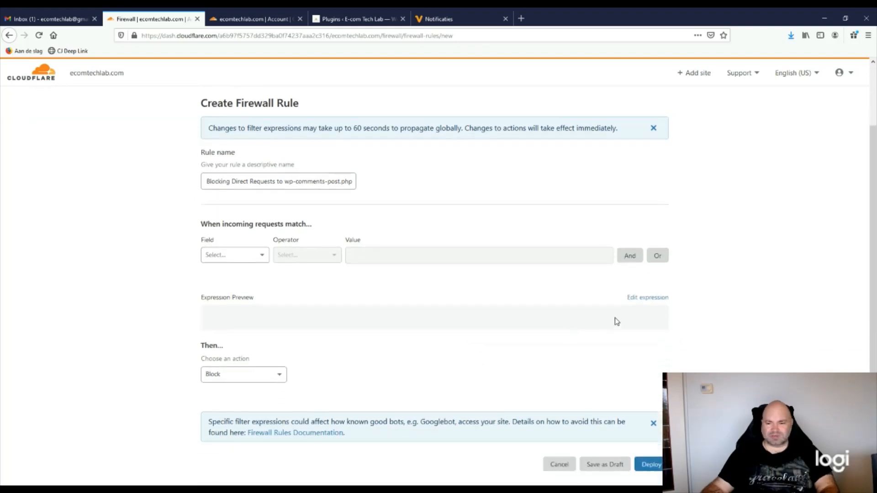
Enter the wp-comments-post.php expression with 'ecomtechlab' as referer and try deploying it
click(639, 299)
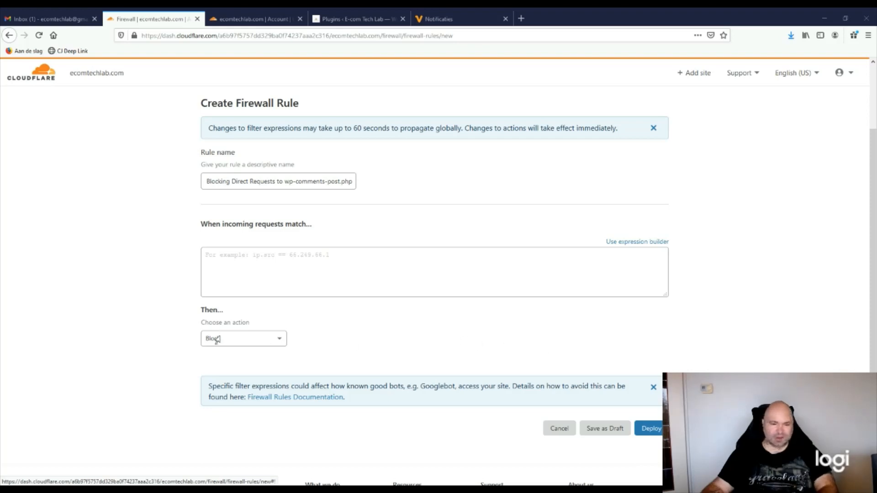
click(320, 272)
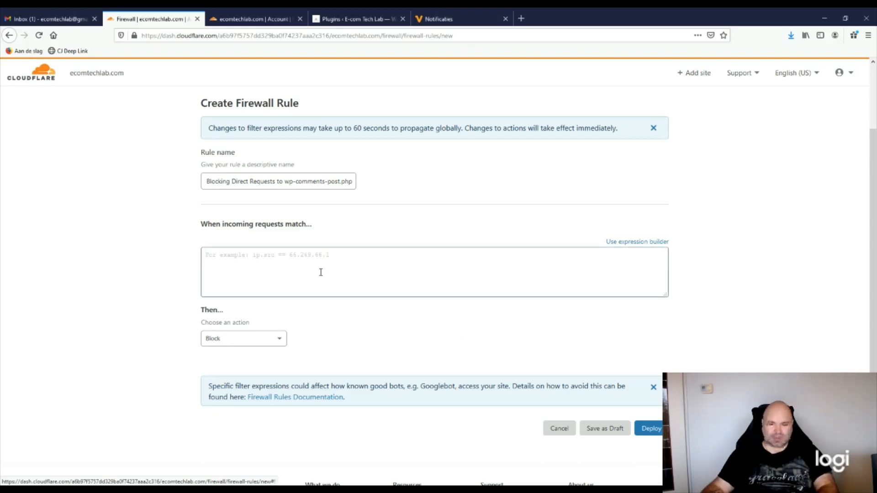
text((http.request.uri.path eq "/wp-comments-post.php" and http.request.method eq "POST" and not http.referer contains "yoursite.com"))
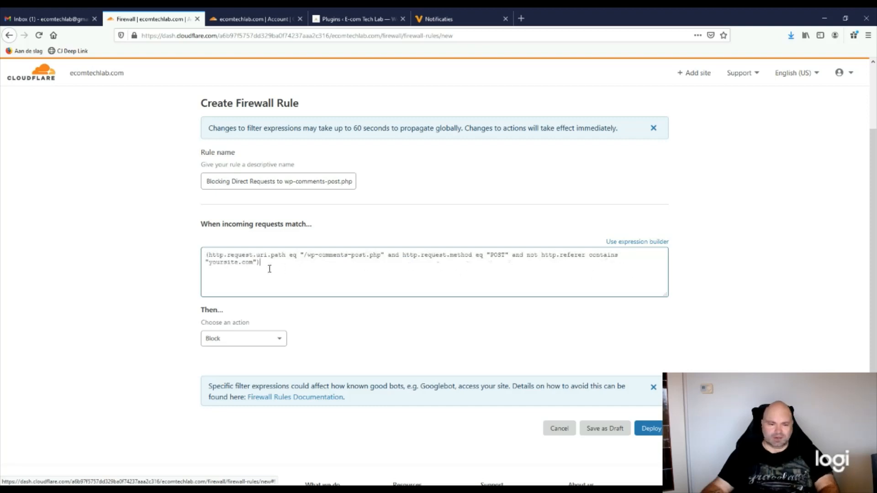
drag(238, 264, 214, 264)
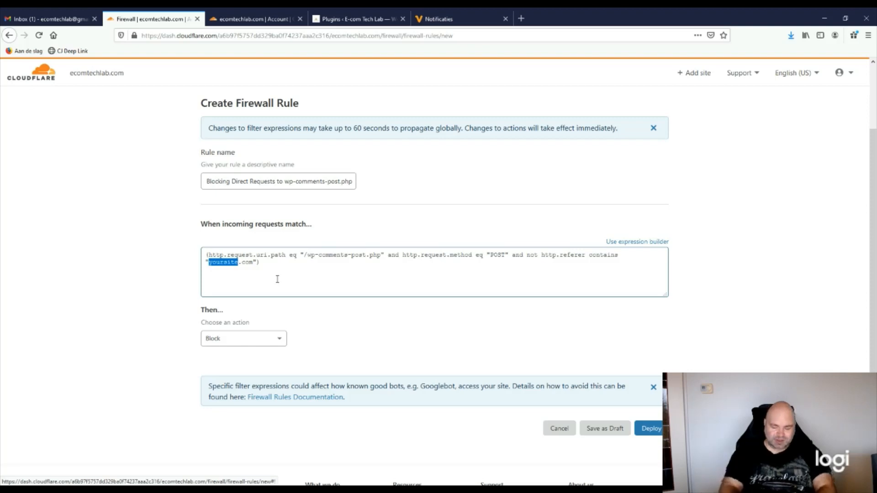
text(ecomte)
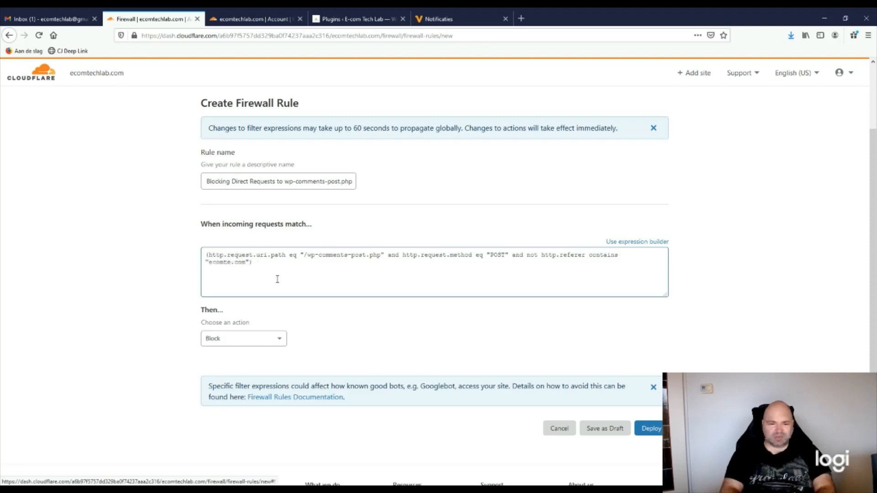
text(chlab)
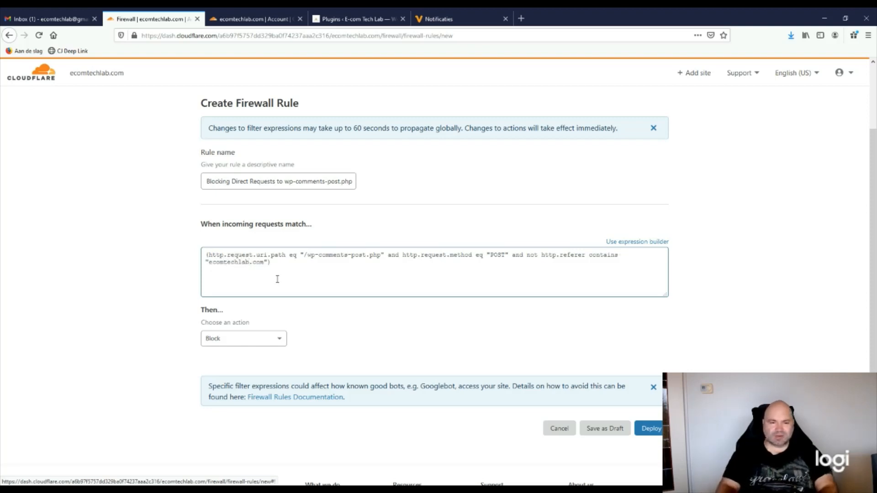
click(349, 335)
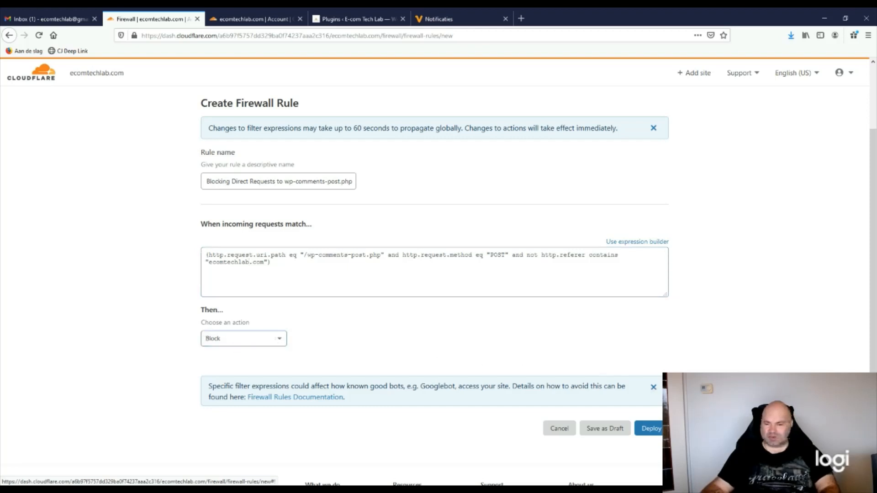
click(650, 429)
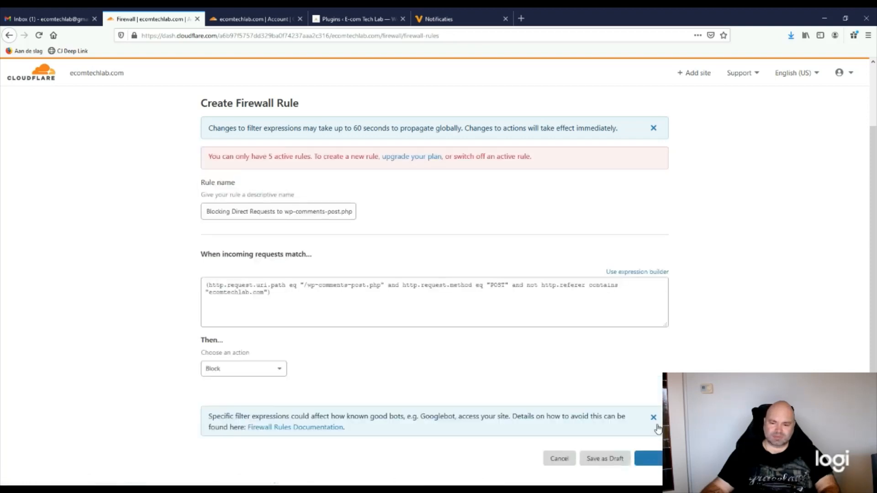
Scroll through the Firewall Rules list to review the five active rules, now at the 5-of-5 limit
scroll(144, 378, down, 2)
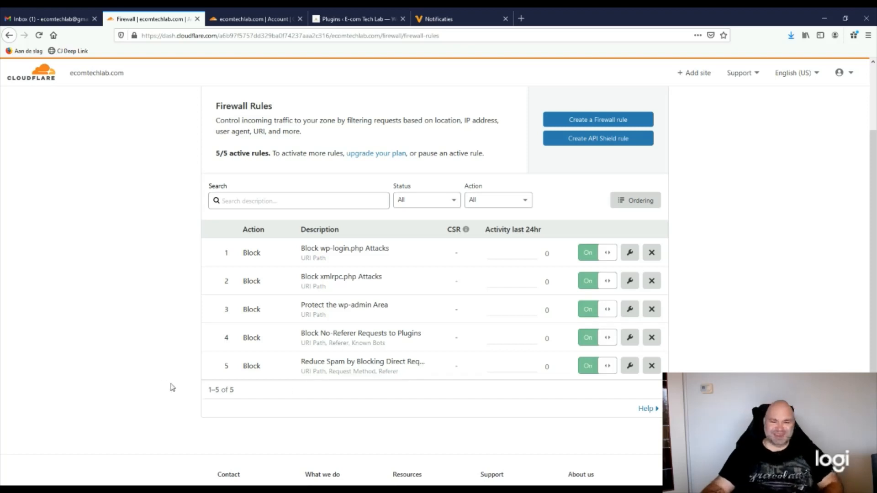
scroll(185, 389, up, 2)
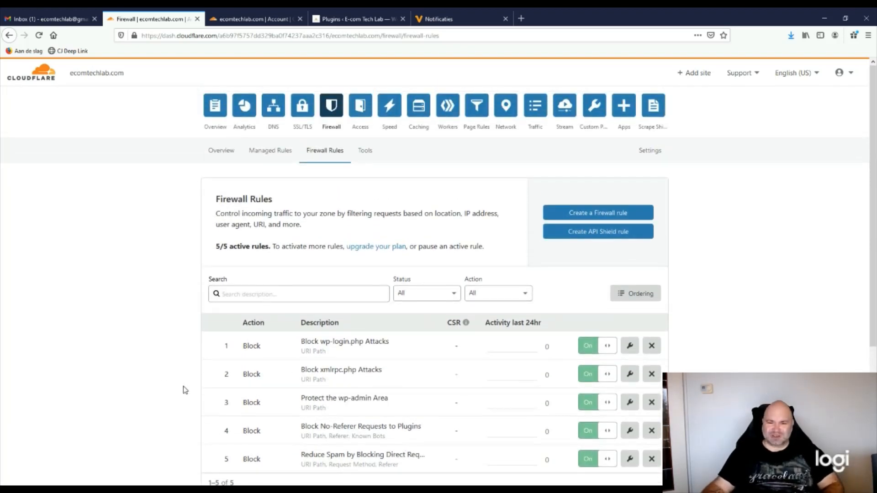
scroll(185, 390, down, 1)
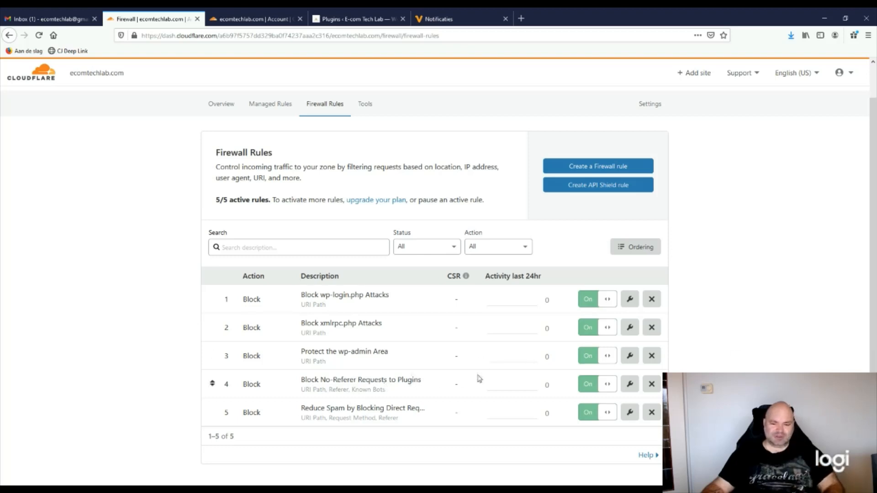
scroll(596, 370, up, 2)
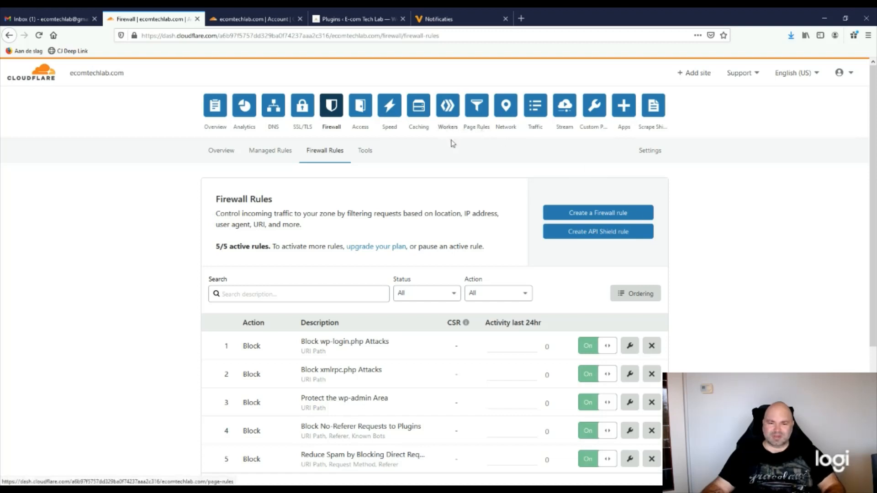
scroll(314, 256, down, 2)
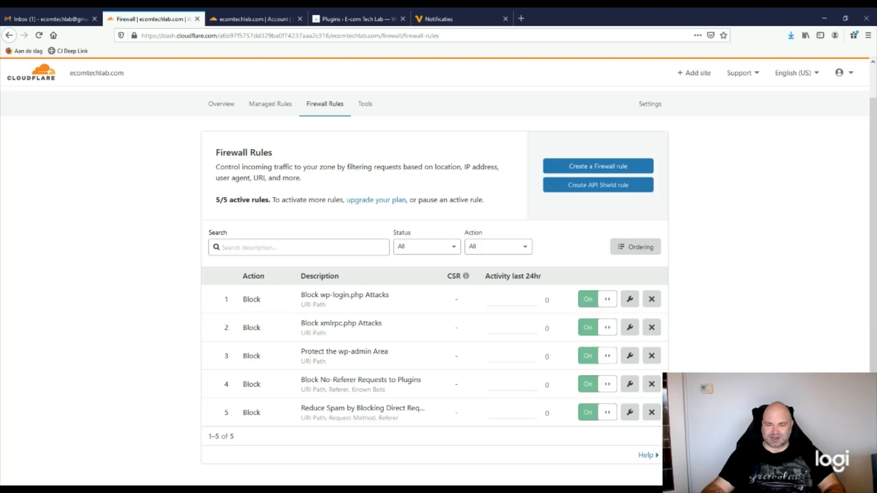
scroll(438, 274, up, 2)
scroll(438, 273, down, 2)
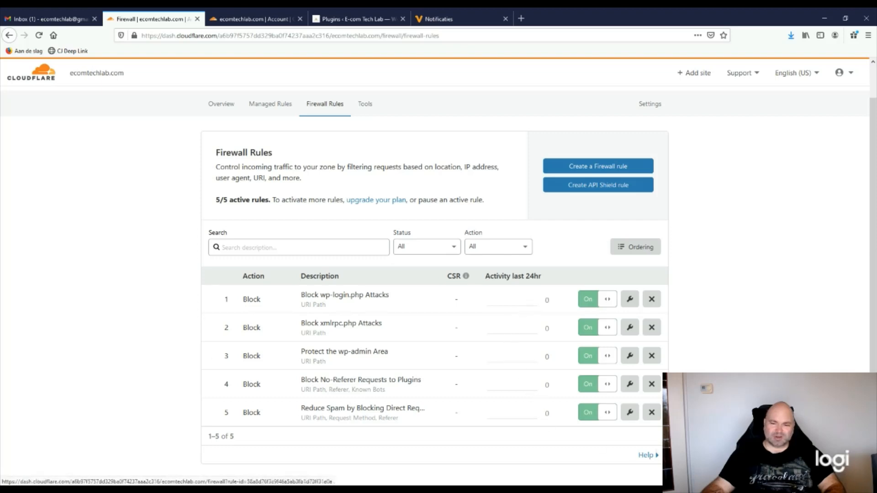
scroll(538, 411, up, 1)
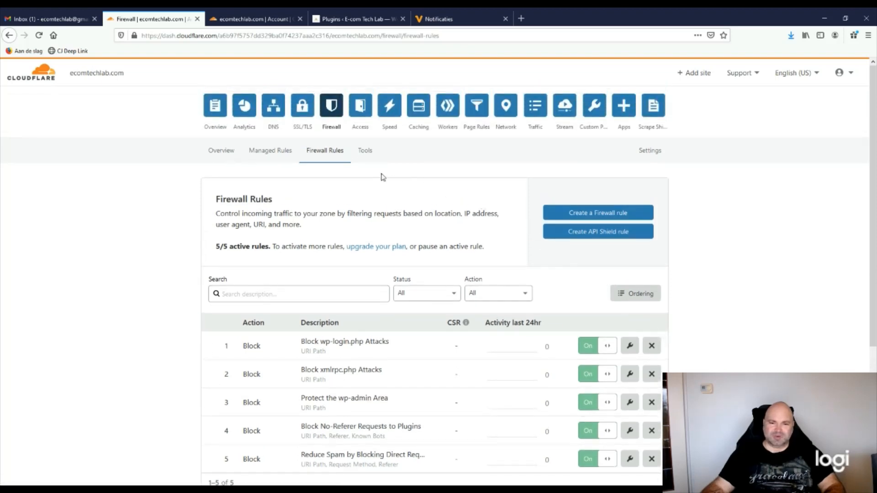
Review the Traffic analytics for ecomtechlab.com, which show 1 request
click(242, 108)
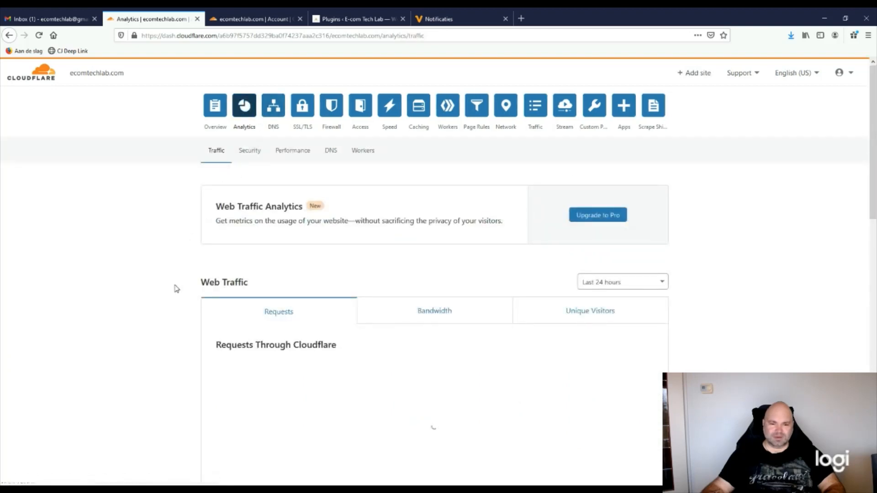
scroll(176, 289, down, 3)
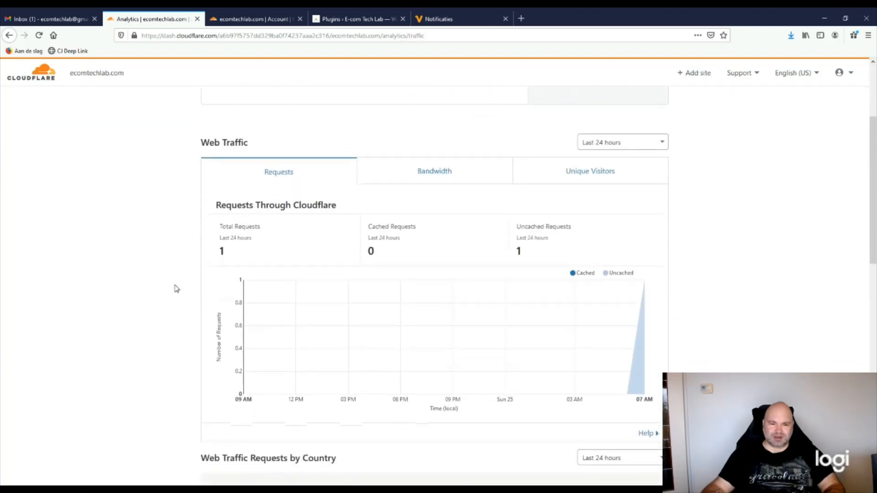
scroll(176, 288, down, 3)
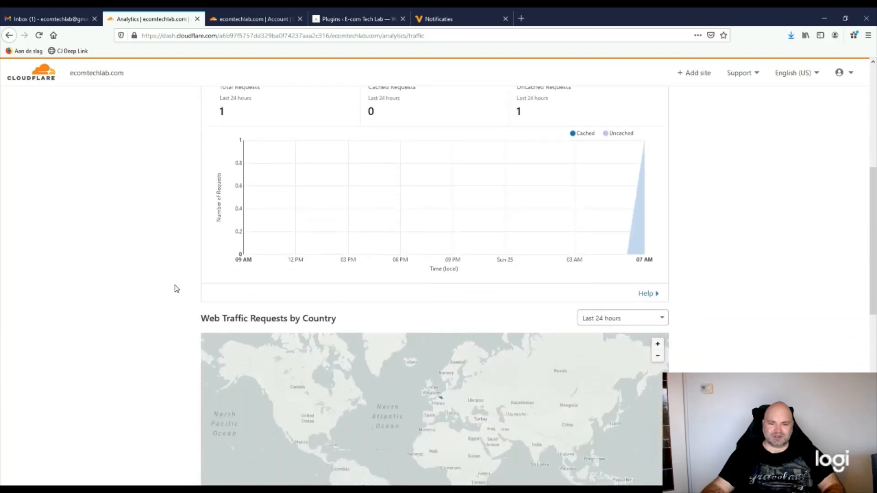
scroll(176, 288, up, 1)
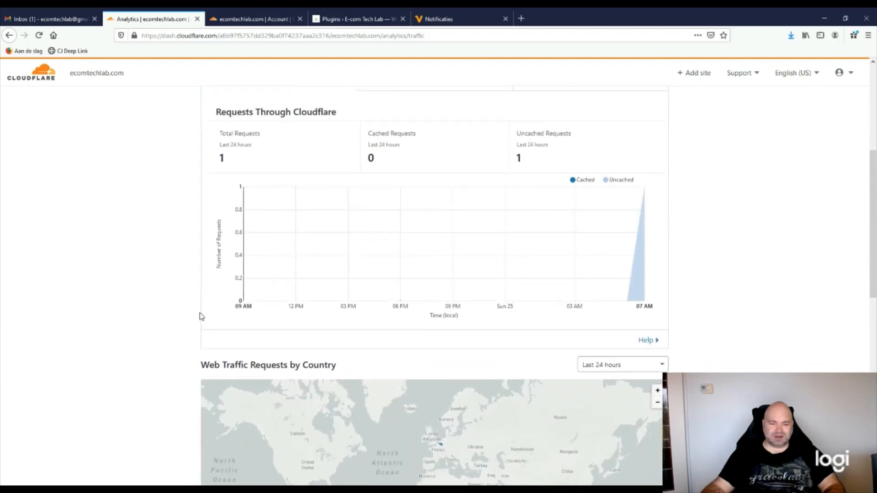
scroll(145, 314, down, 2)
scroll(149, 310, down, 2)
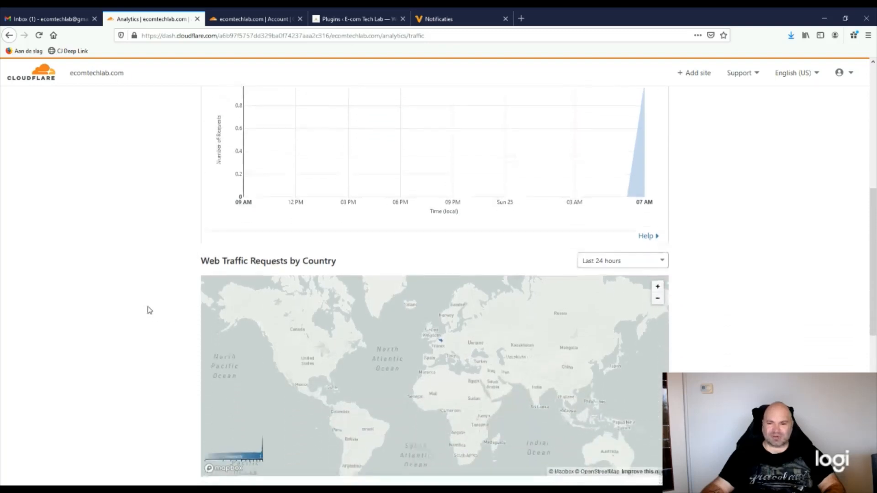
scroll(207, 330, down, 1)
scroll(165, 341, down, 2)
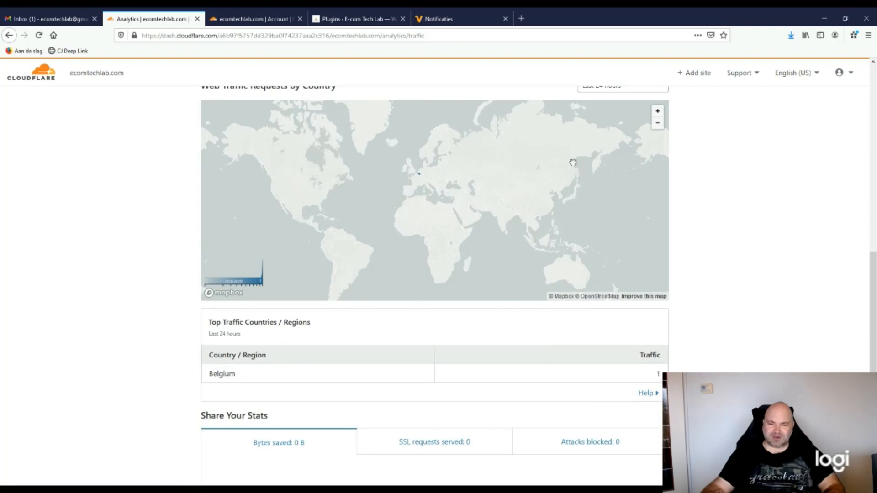
scroll(172, 395, down, 3)
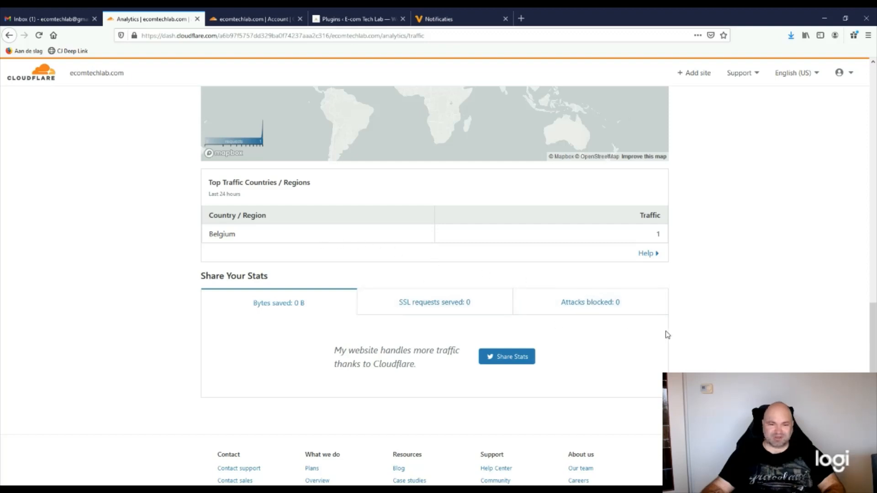
scroll(777, 362, up, 7)
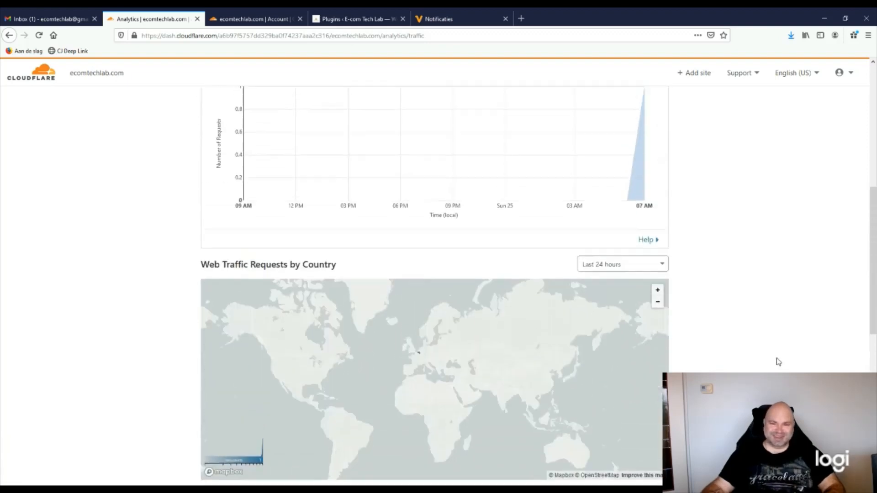
scroll(777, 361, up, 6)
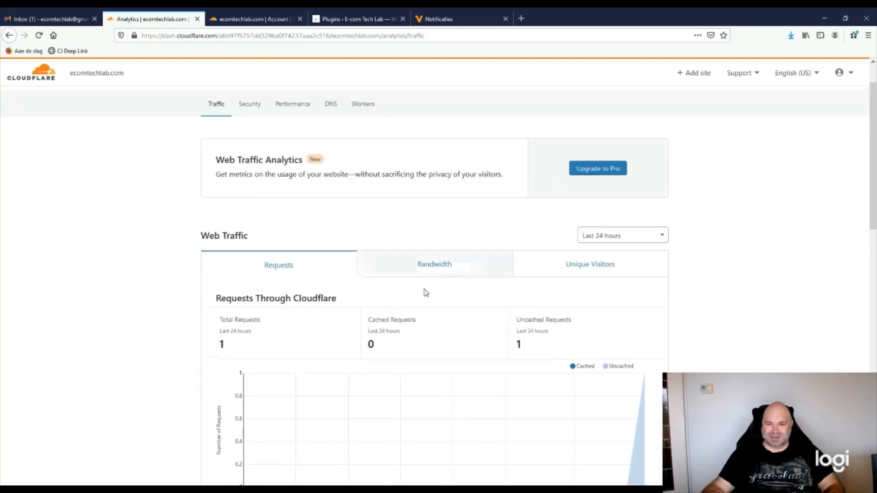
scroll(426, 292, up, 1)
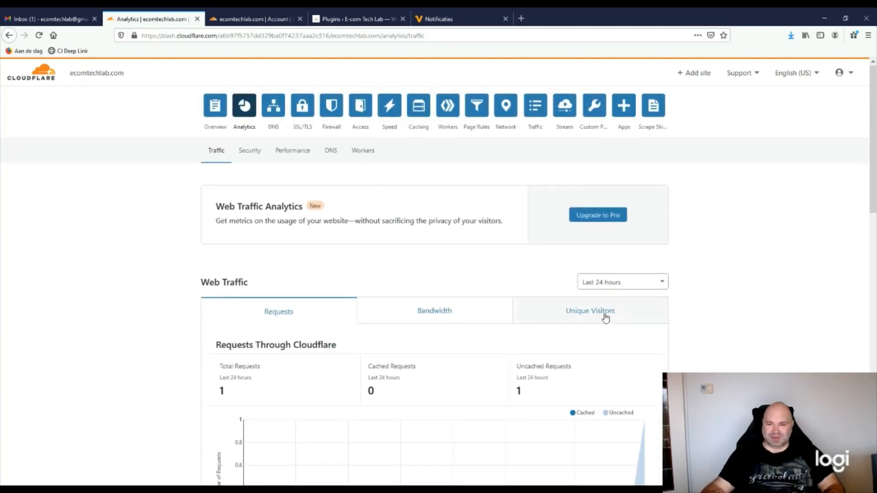
Show the Unique Visitors count of 1, then move to the Security threat analytics
click(604, 317)
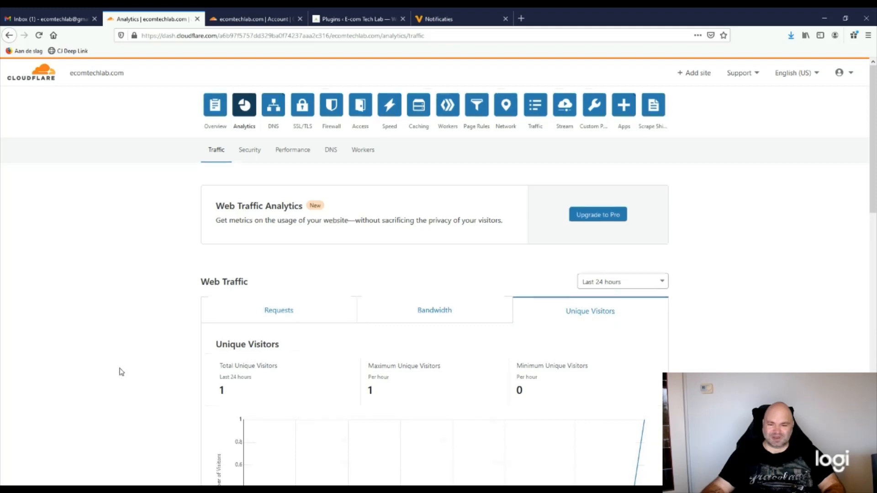
scroll(121, 371, down, 6)
scroll(121, 371, up, 4)
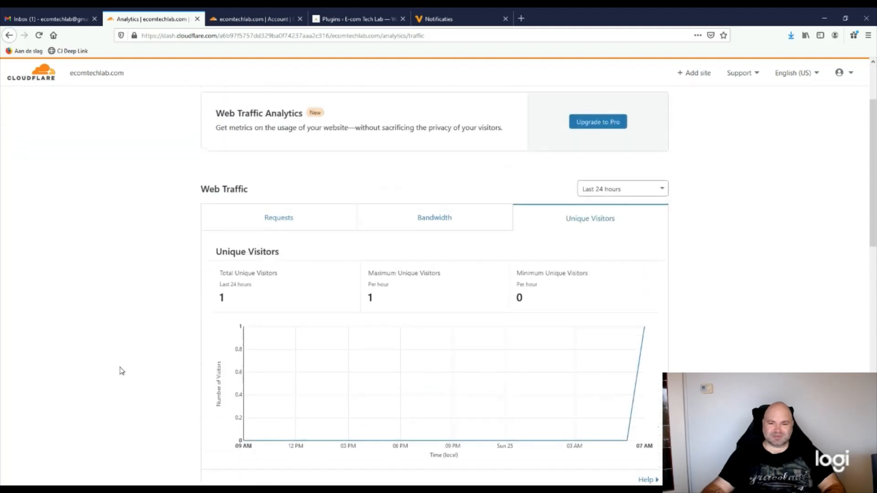
scroll(122, 371, up, 2)
click(249, 154)
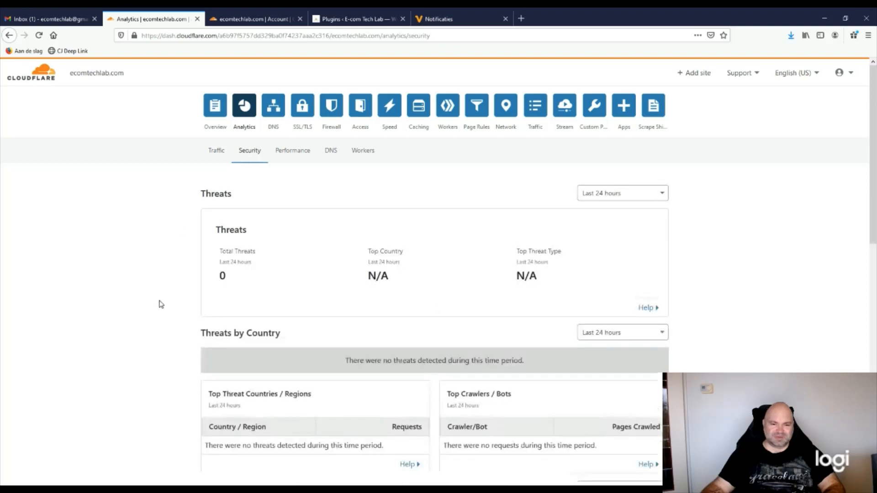
scroll(181, 365, down, 2)
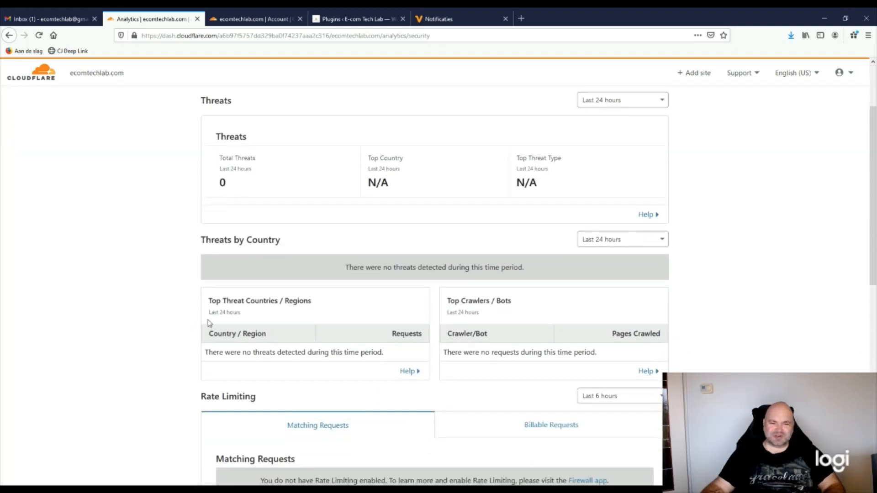
scroll(144, 324, up, 2)
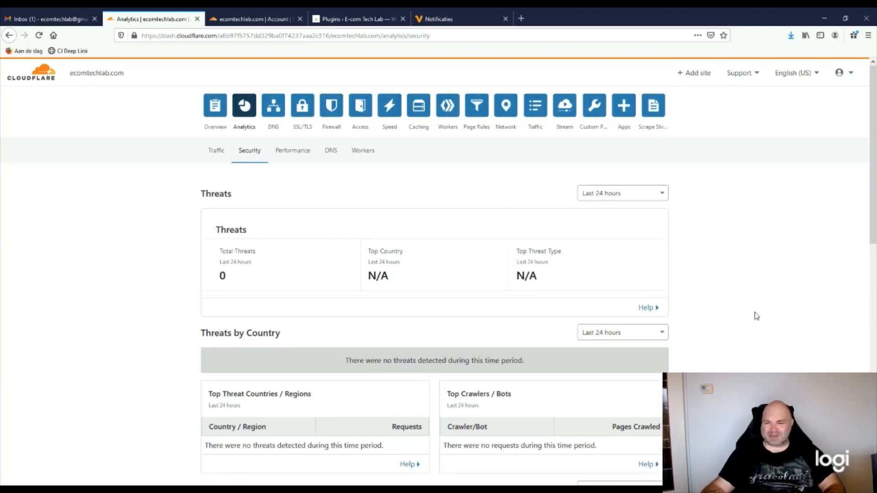
scroll(746, 345, down, 3)
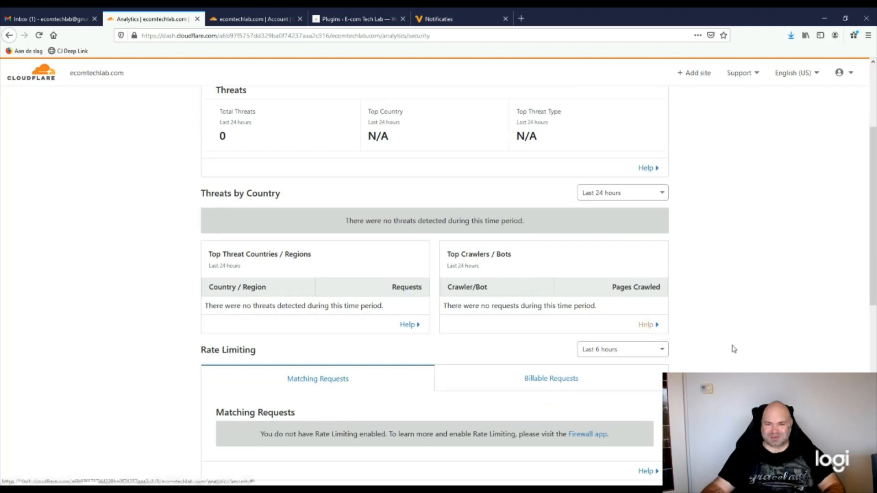
scroll(734, 349, down, 2)
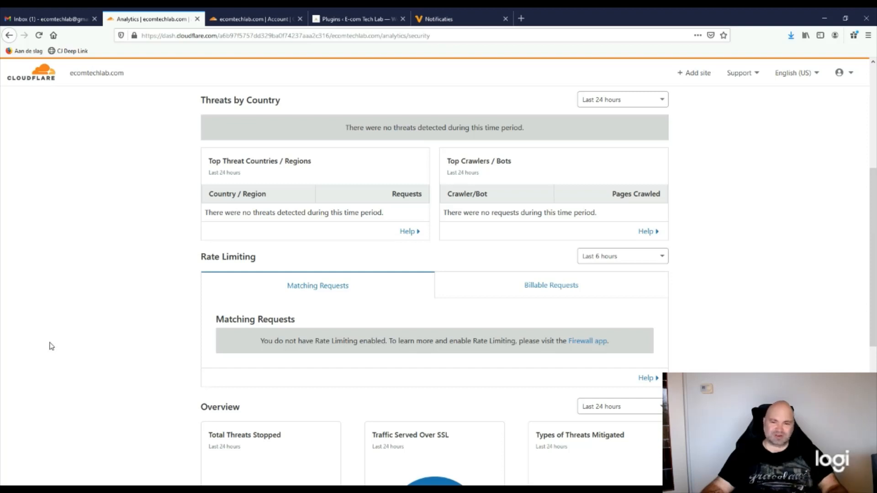
scroll(57, 347, down, 1)
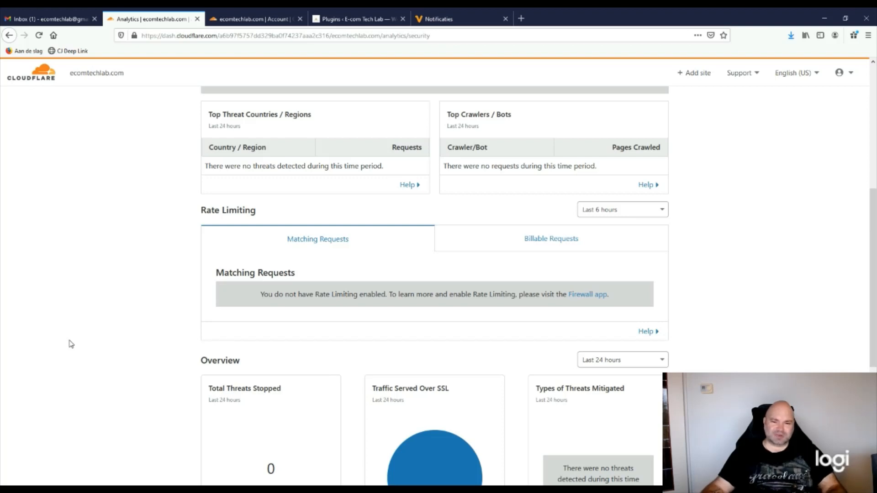
scroll(70, 344, down, 3)
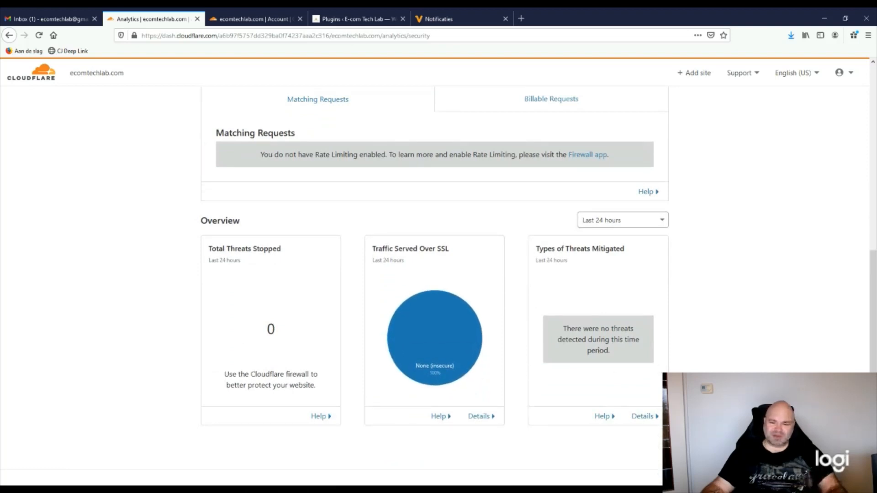
scroll(433, 283, up, 4)
scroll(434, 283, up, 6)
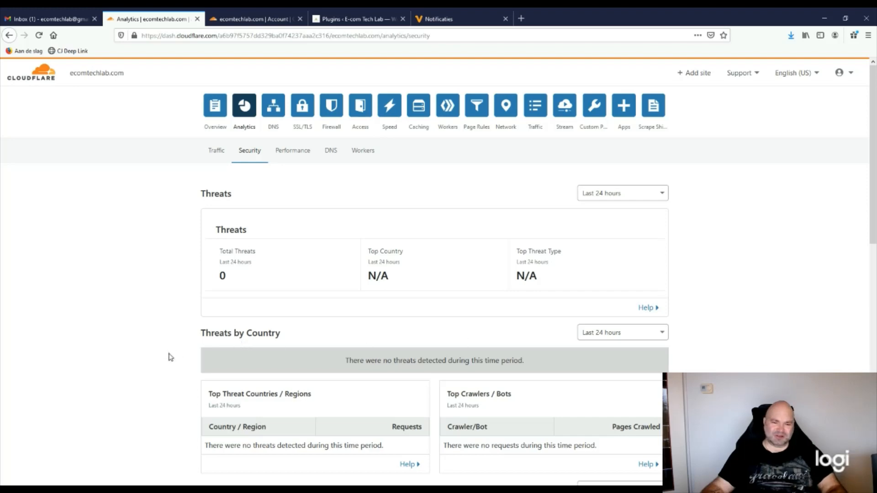
scroll(169, 357, down, 3)
scroll(169, 357, down, 1)
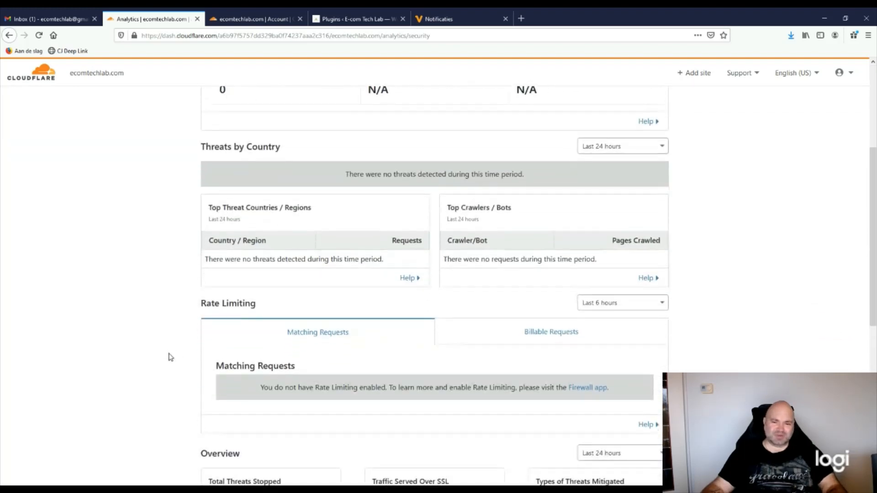
scroll(170, 357, down, 1)
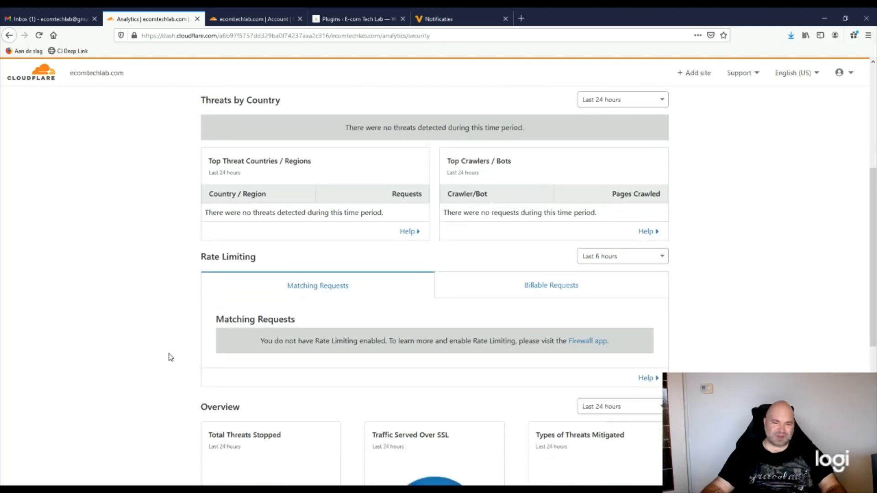
scroll(169, 357, down, 2)
scroll(170, 357, down, 2)
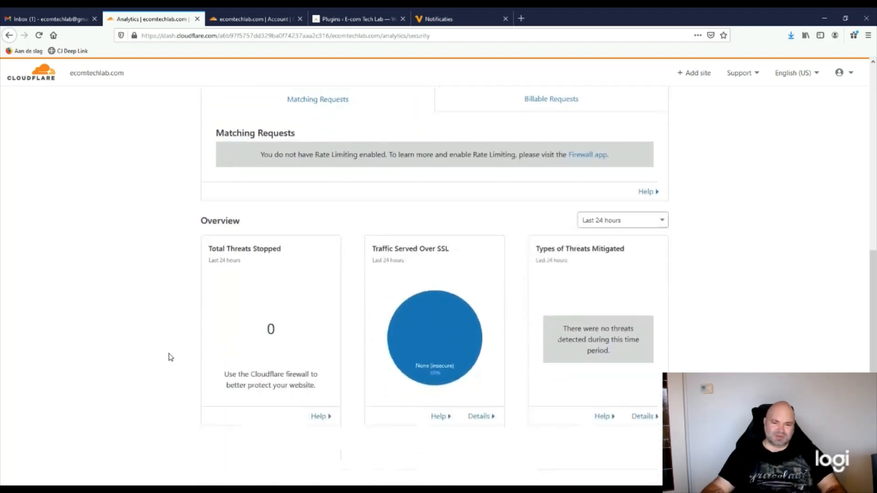
scroll(371, 411, down, 2)
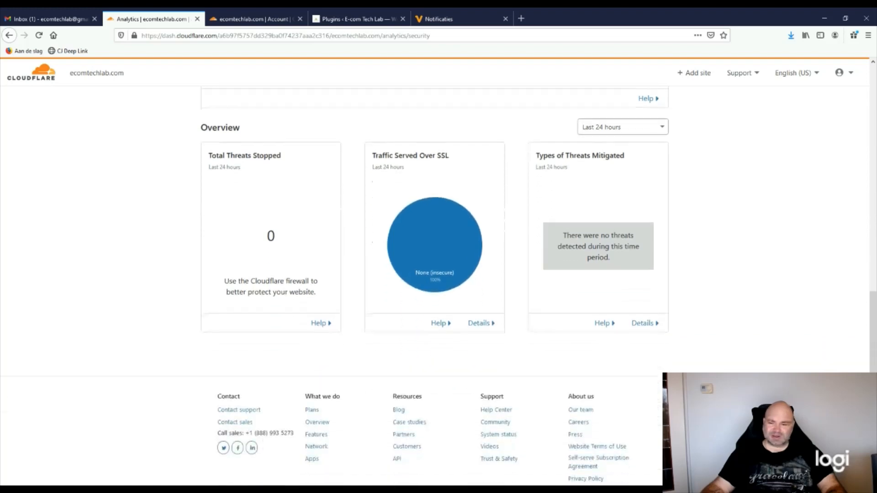
scroll(405, 180, up, 10)
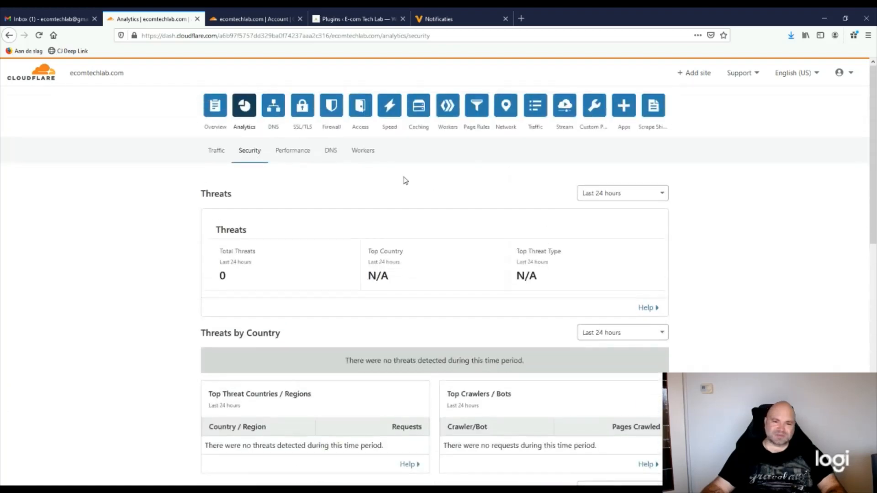
View Performance analytics: Argo not enabled, 0% of 897 B saved, mostly HTTP/2 traffic
click(285, 152)
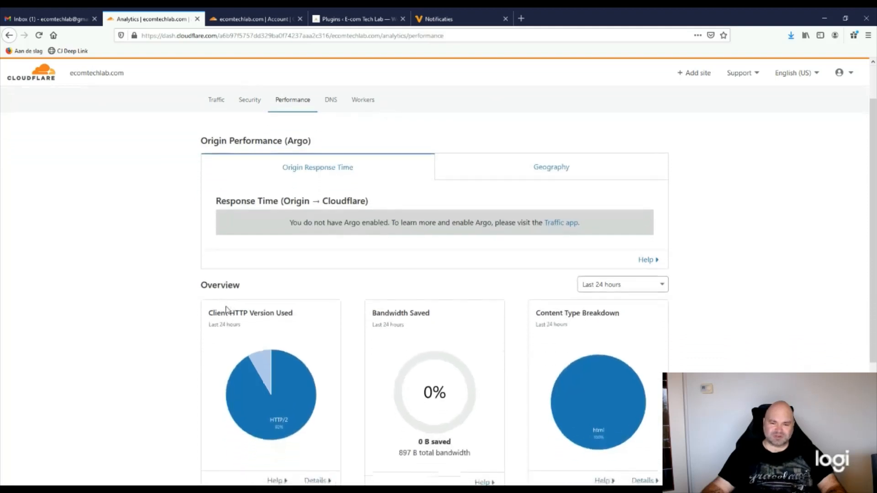
scroll(229, 308, down, 3)
scroll(594, 375, down, 1)
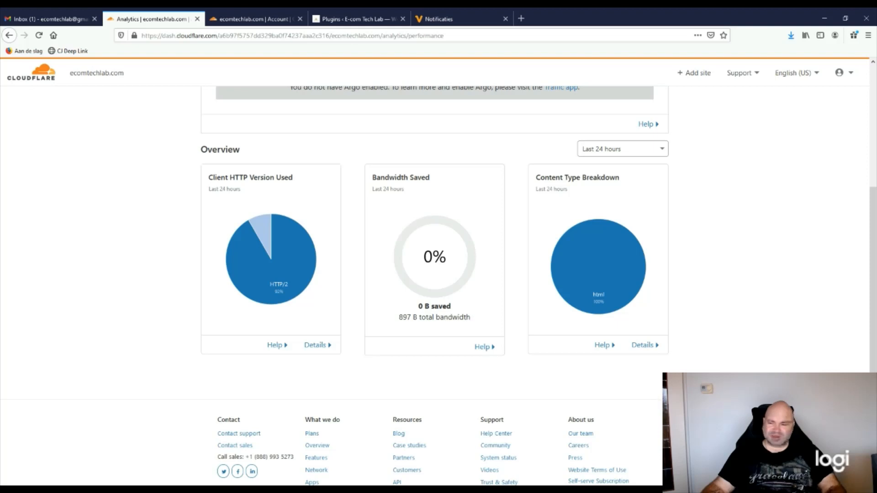
scroll(648, 399, up, 2)
scroll(538, 286, up, 2)
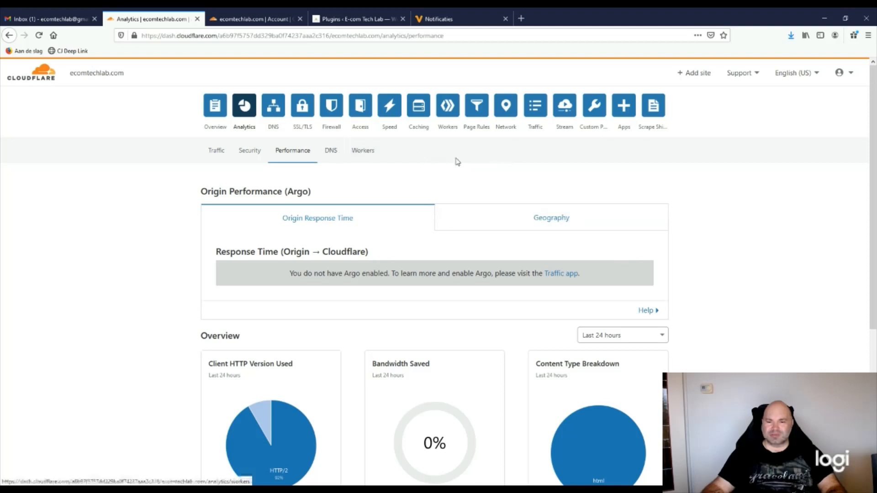
Open Speed > Overview so the website speed test for ecomtechlab.com starts measuring
click(389, 115)
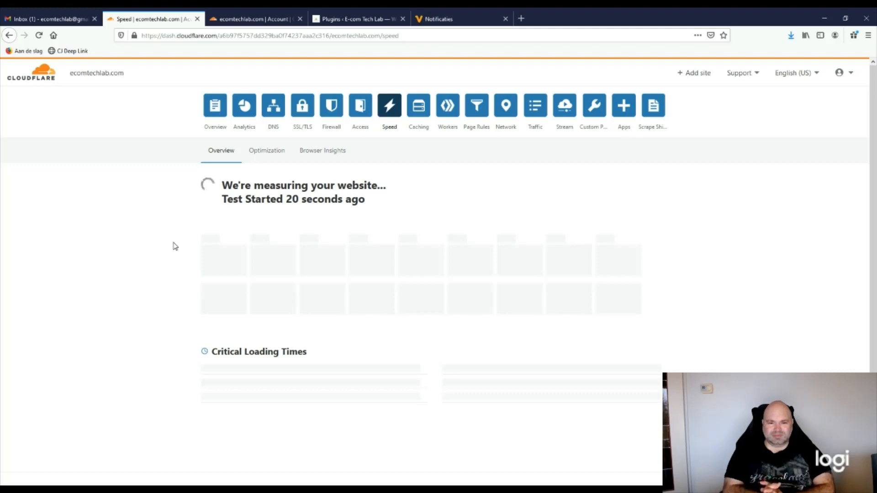
In Speed > Optimization, enable Auto Minify for JavaScript, CSS and HTML
click(269, 152)
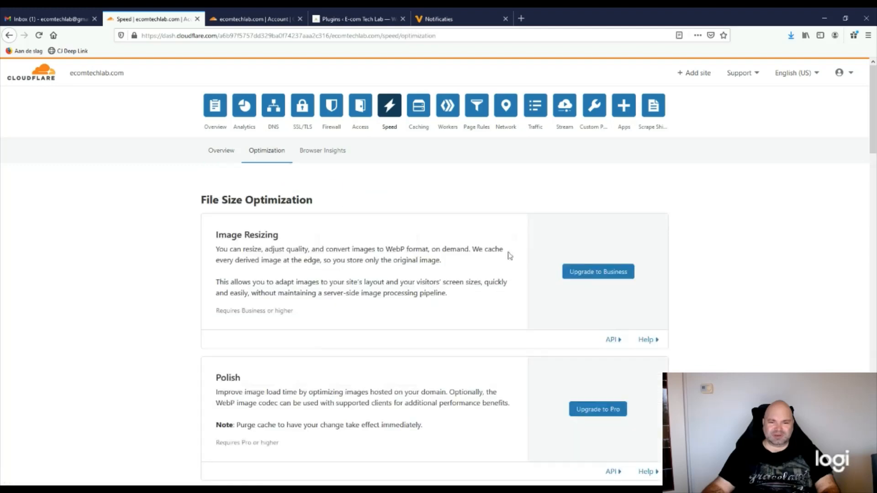
scroll(448, 388, down, 5)
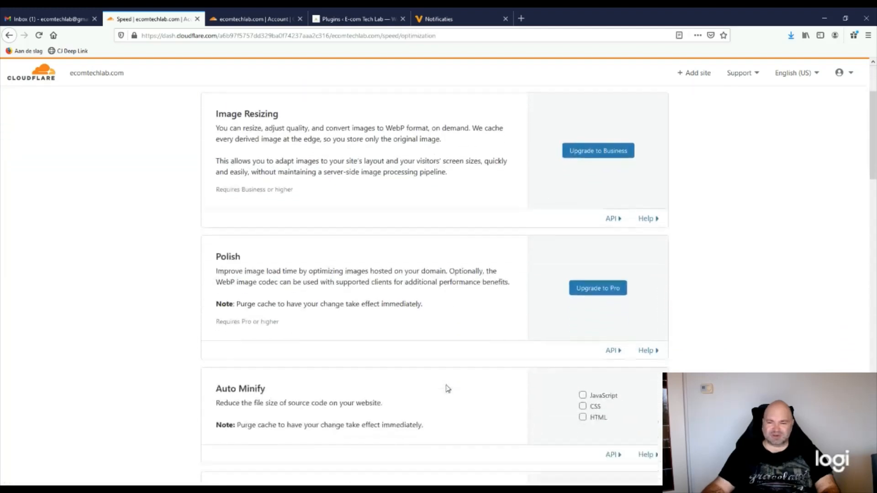
scroll(447, 388, down, 2)
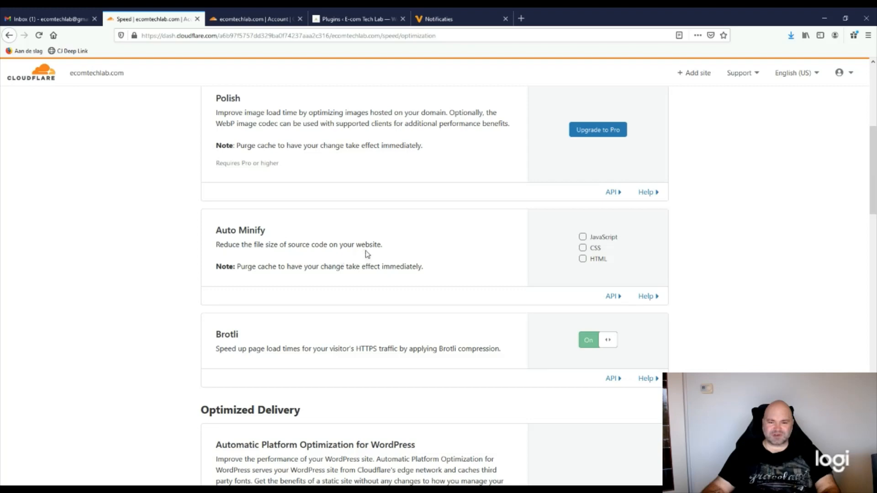
click(583, 238)
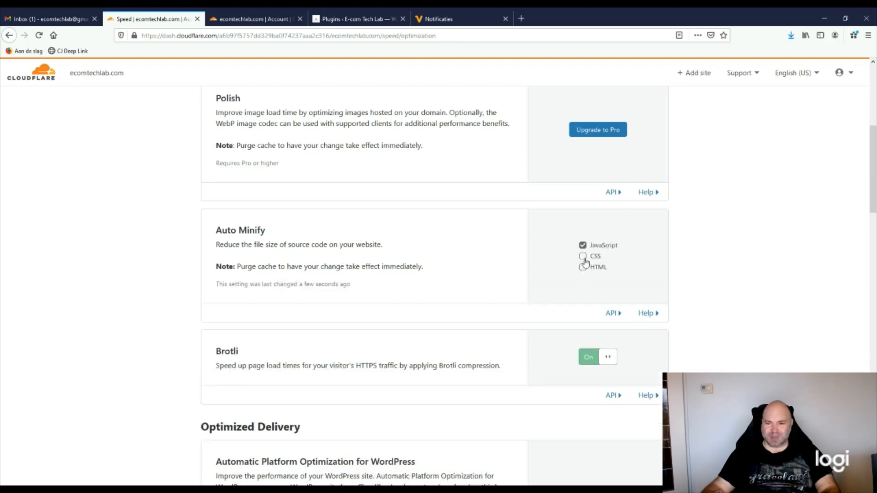
click(583, 256)
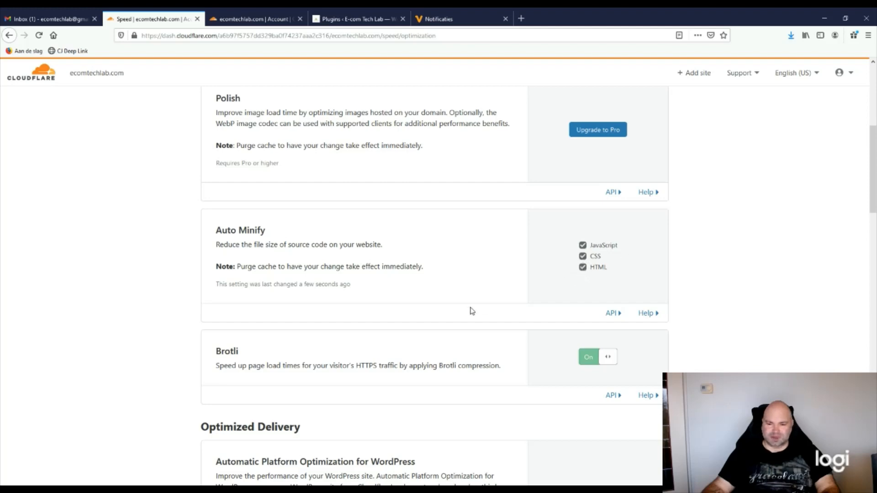
scroll(470, 308, down, 3)
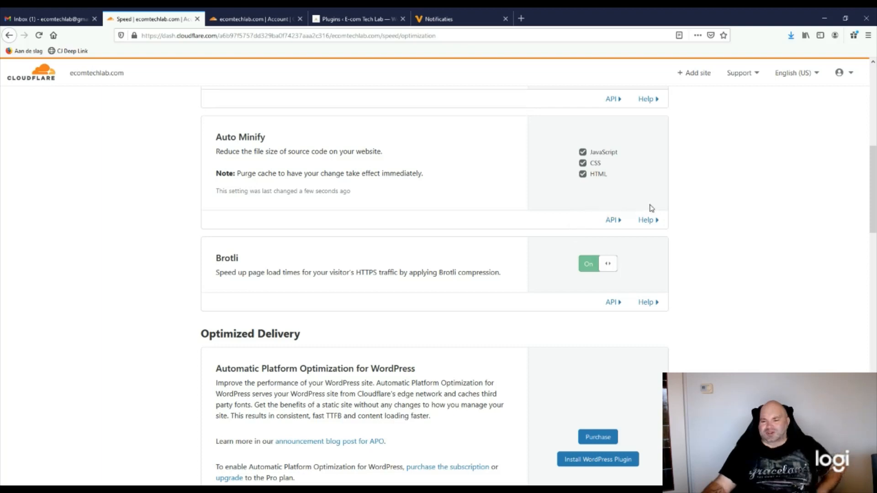
scroll(498, 280, down, 2)
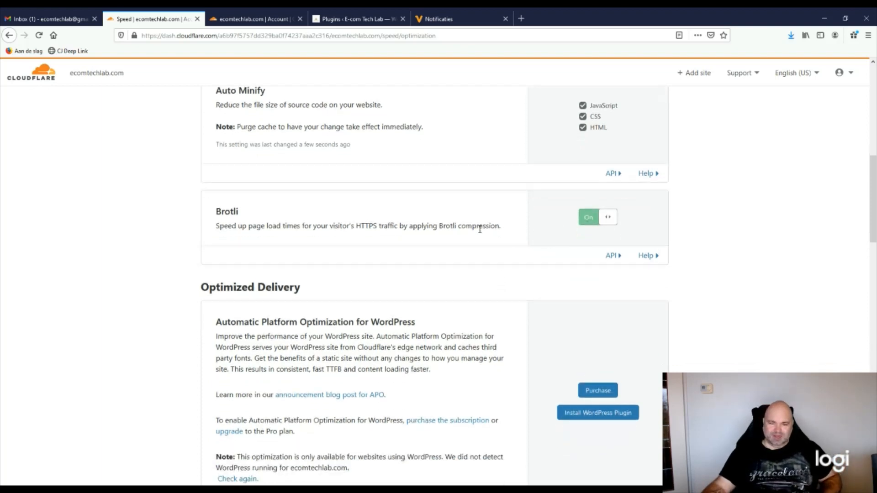
scroll(498, 323, down, 10)
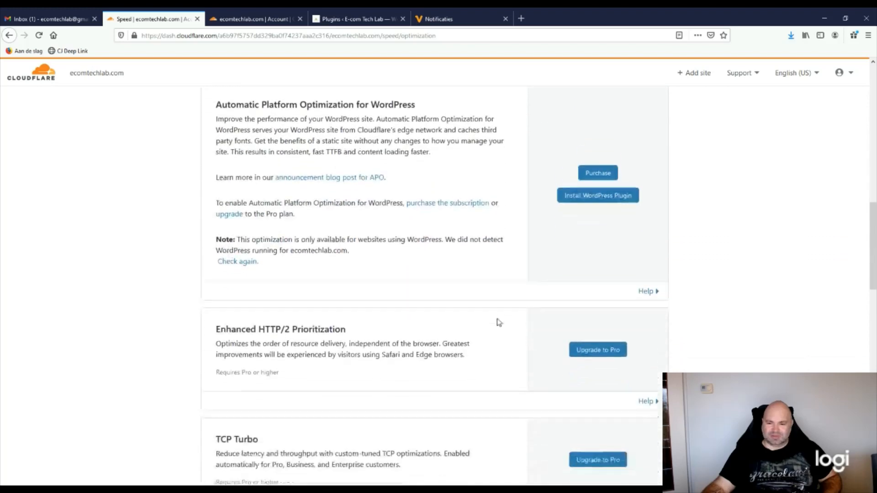
scroll(499, 322, down, 5)
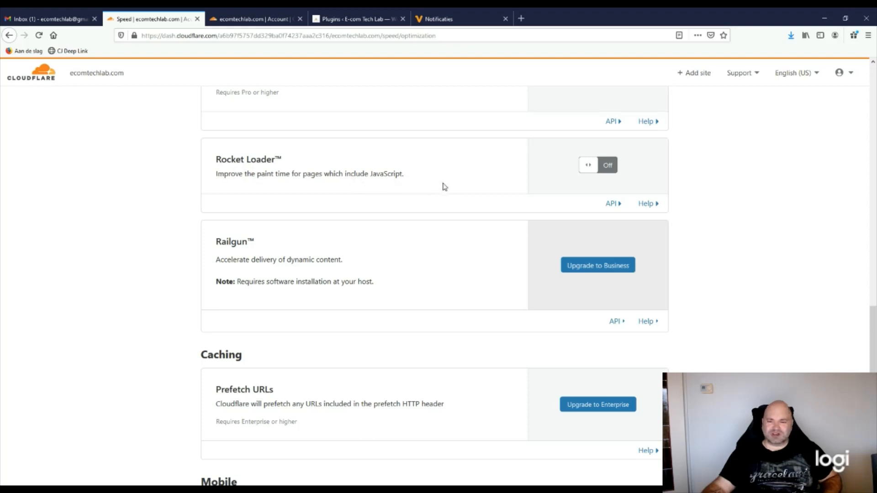
Switch Rocket Loader and AMP Real URL to On
click(605, 167)
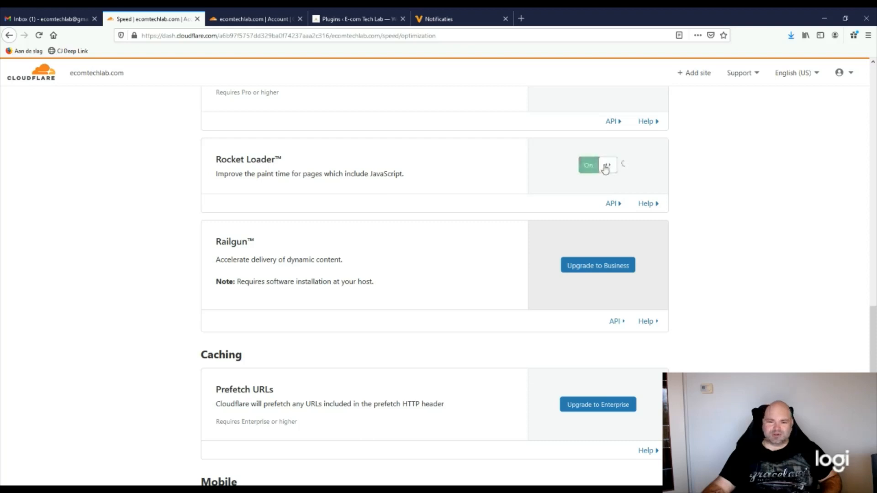
scroll(448, 312, down, 3)
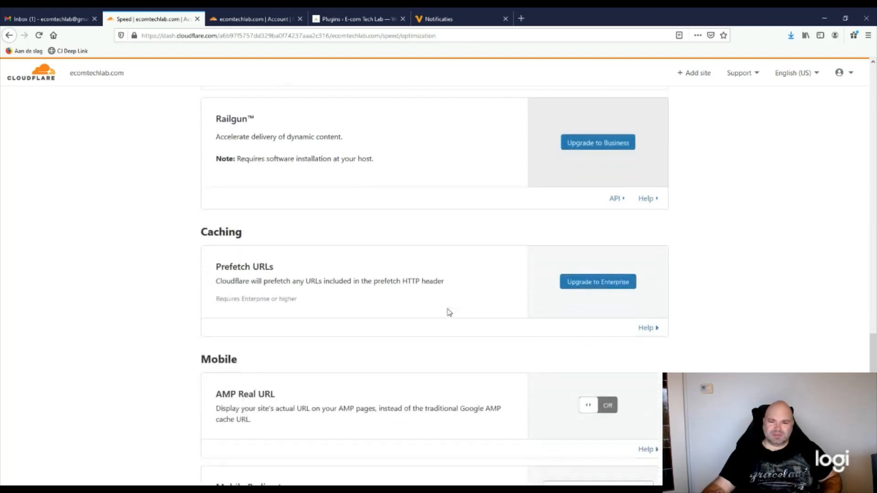
scroll(449, 312, down, 4)
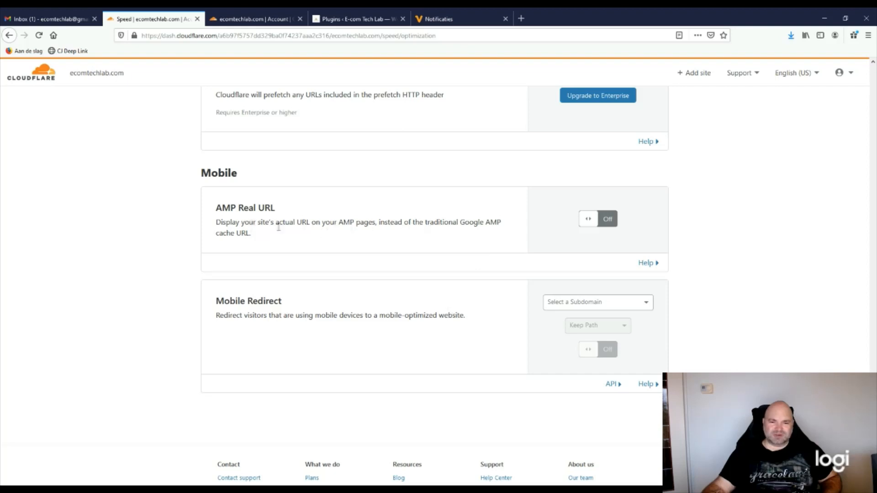
click(593, 221)
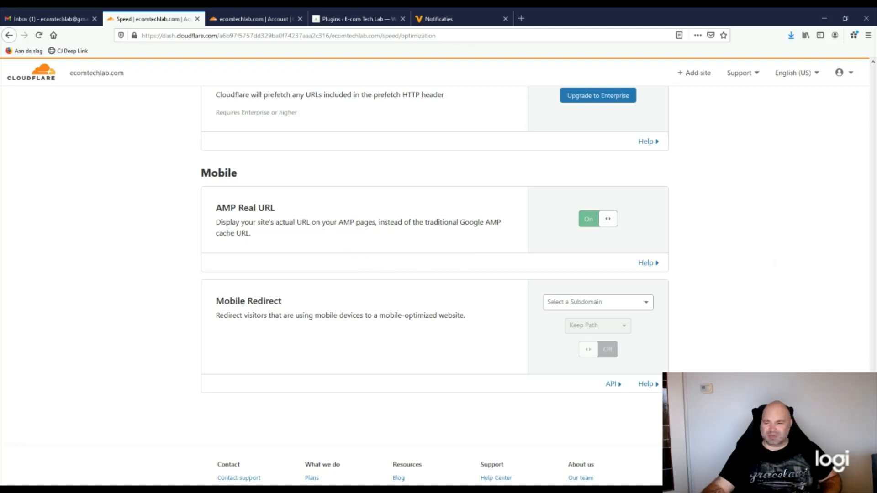
Go back to the Speed Overview test results, showing content in 1.2 seconds
scroll(850, 151, up, 15)
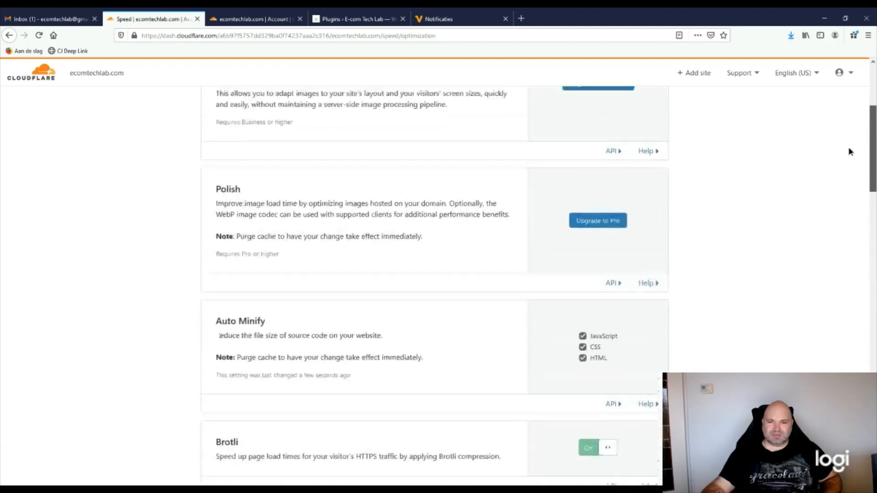
scroll(849, 137, up, 4)
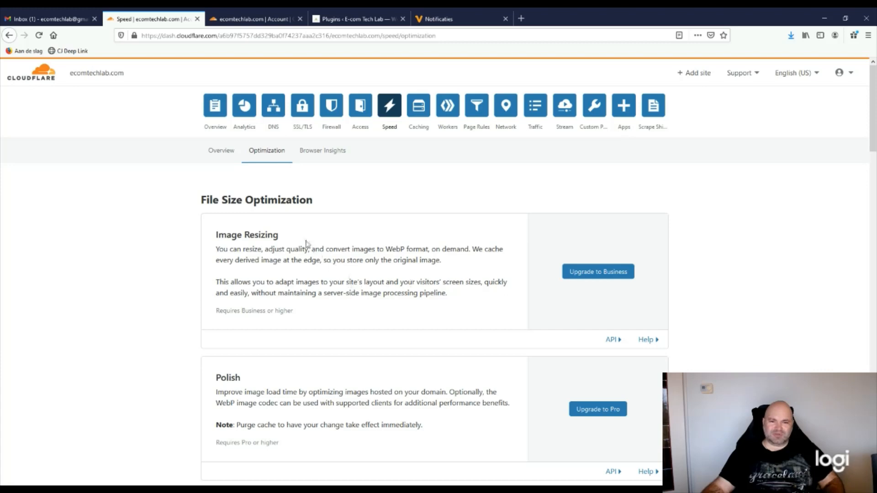
click(225, 152)
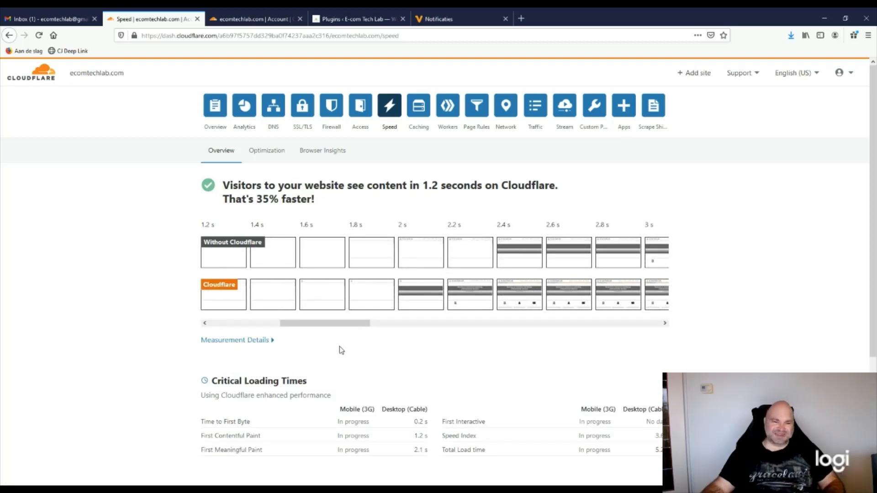
Check the Critical Loading Times: desktop first byte 0.2 s, meaningful paint 2.1 s
scroll(340, 351, down, 1)
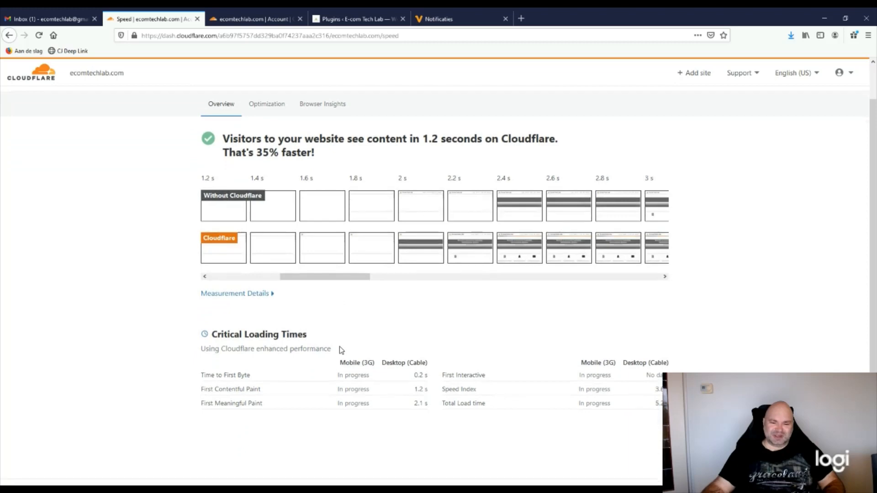
scroll(340, 350, up, 1)
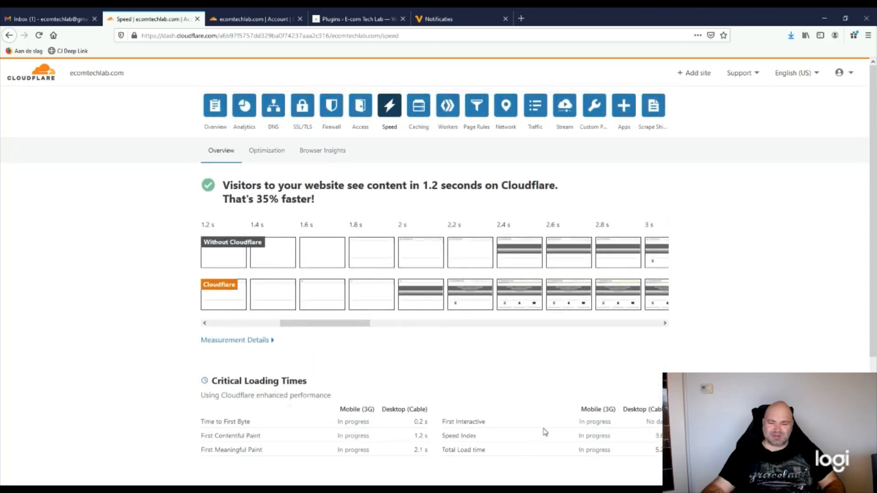